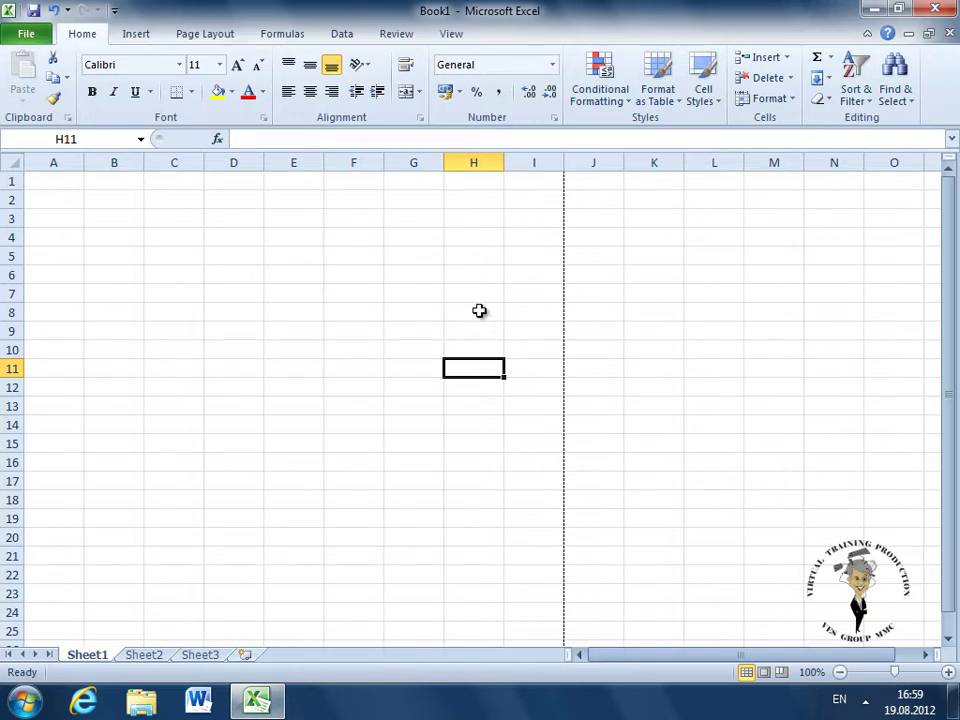
Switch the ribbon to the View tab for the empty Book1 workbook
left_click(455, 36)
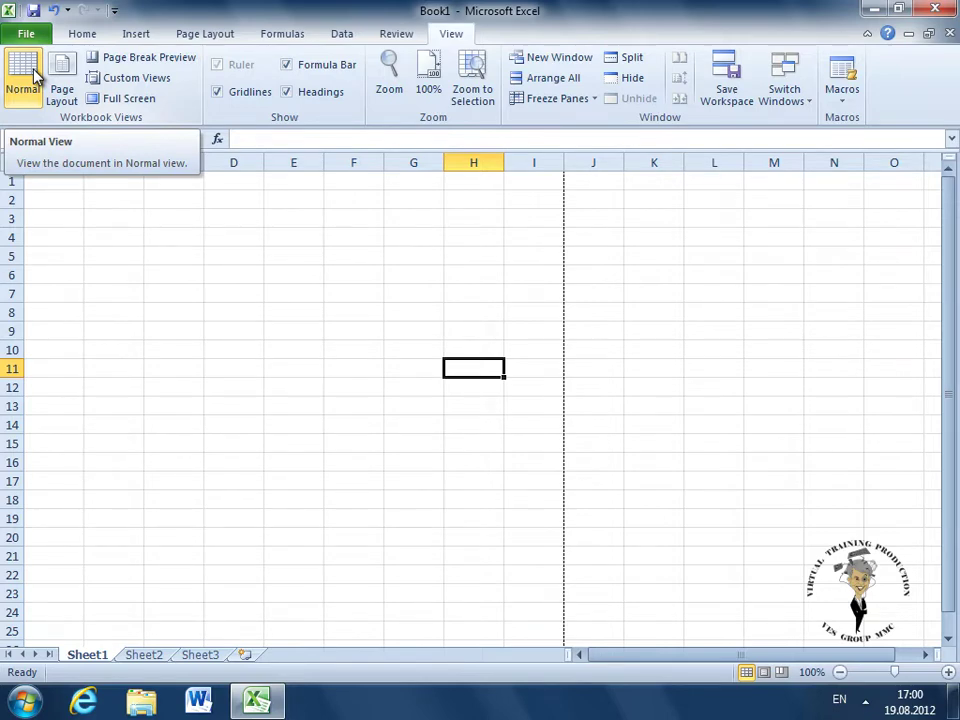
Go from Normal view to Page Layout view, showing rulers and the header area
left_click(36, 76)
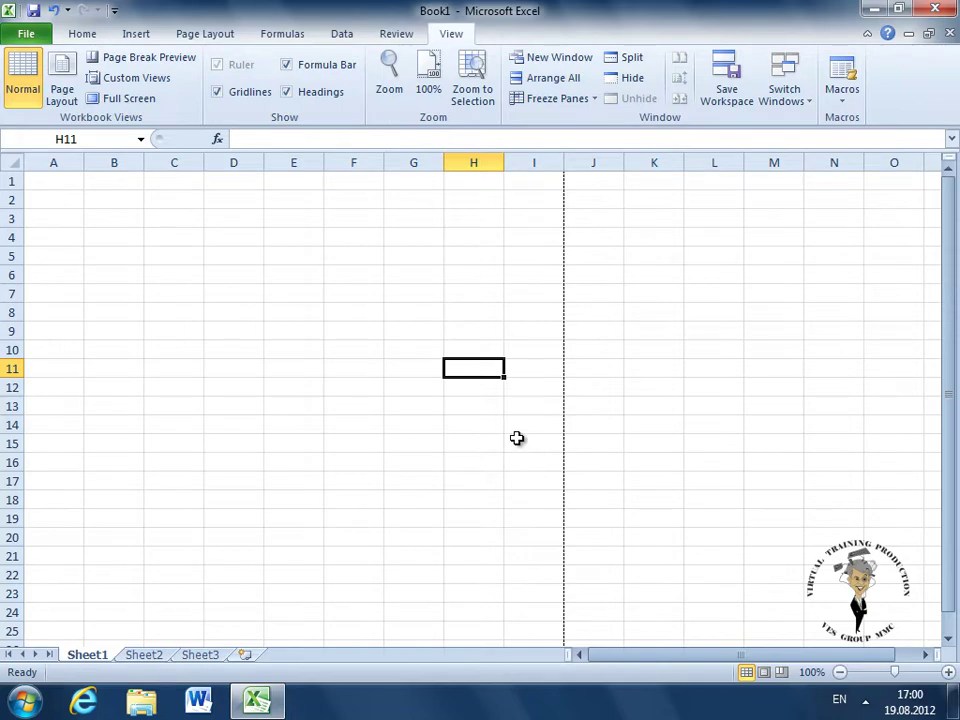
left_click(60, 73)
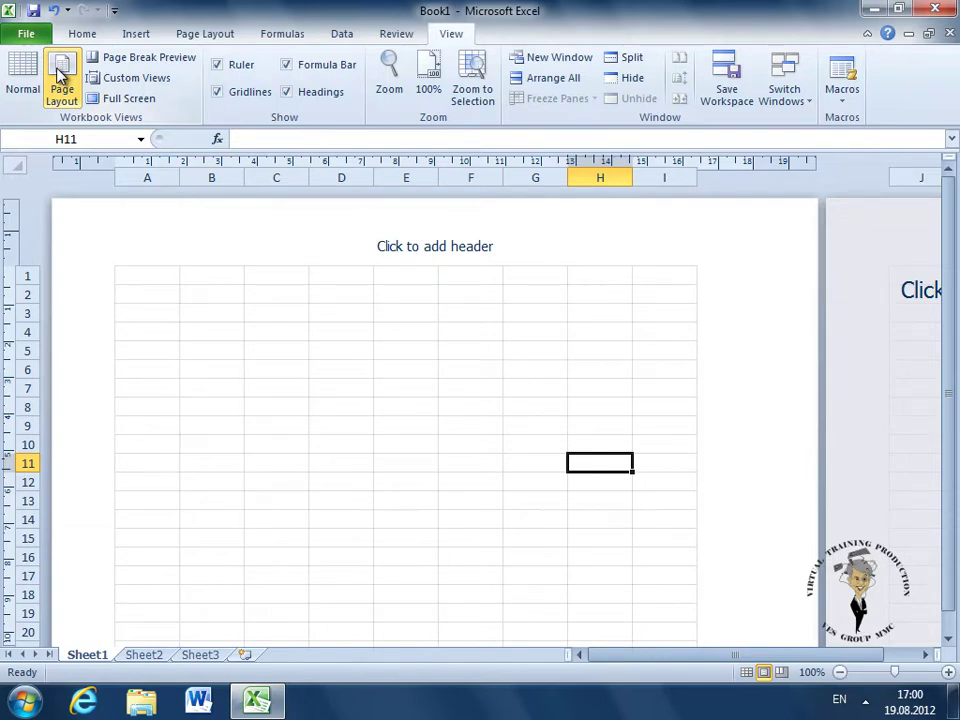
Switch to Page Break Preview and enter Baki in F10 and wwwww in Y40
left_click(141, 60)
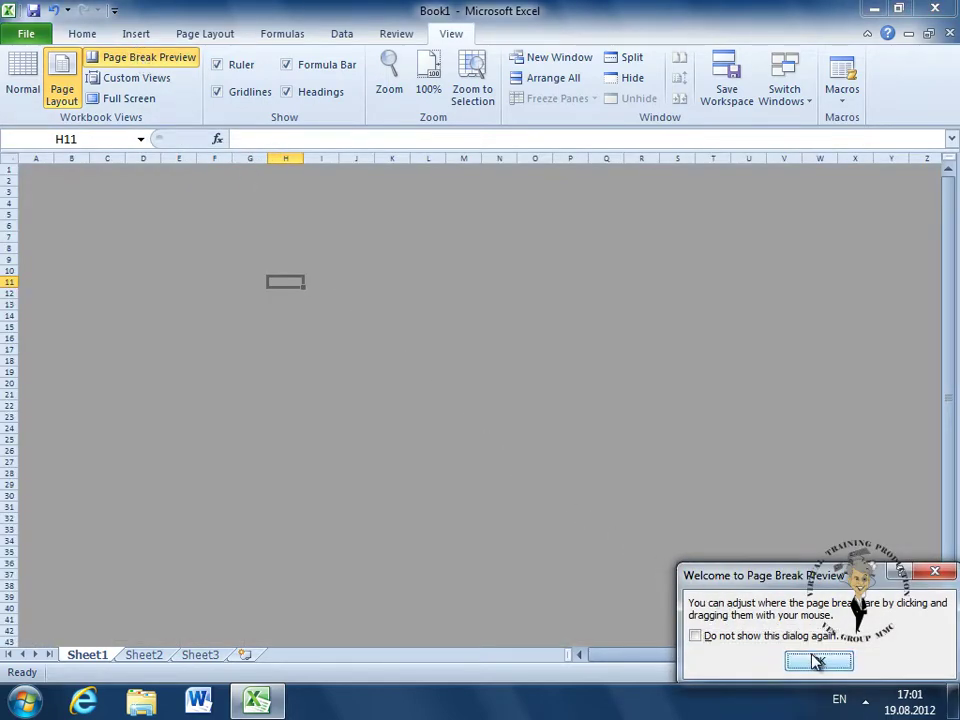
left_click(817, 661)
left_click(223, 267)
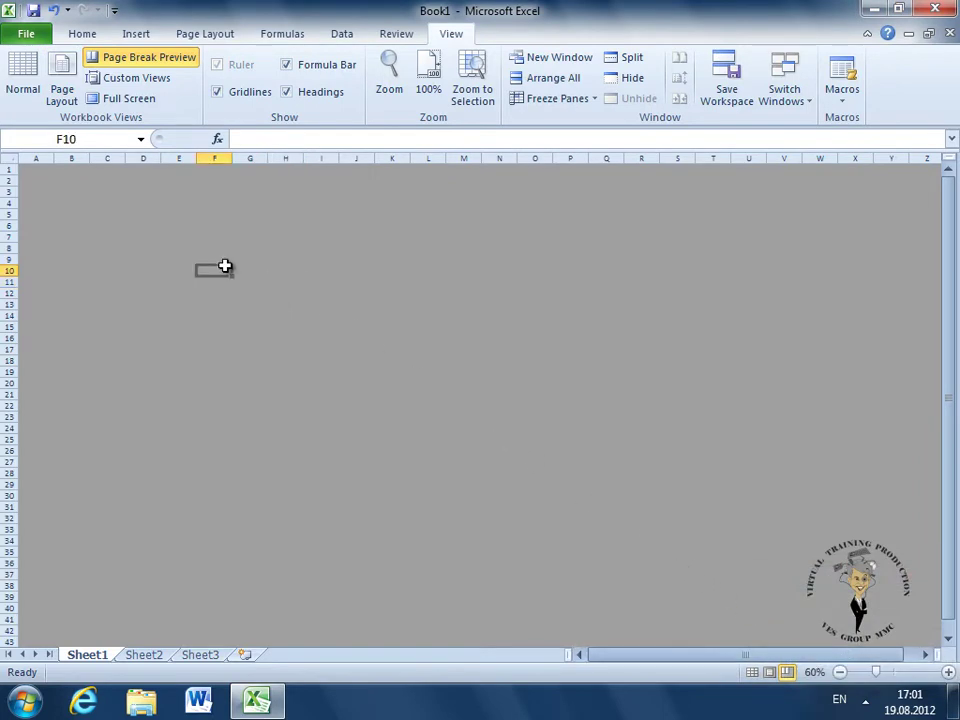
type("Baki")
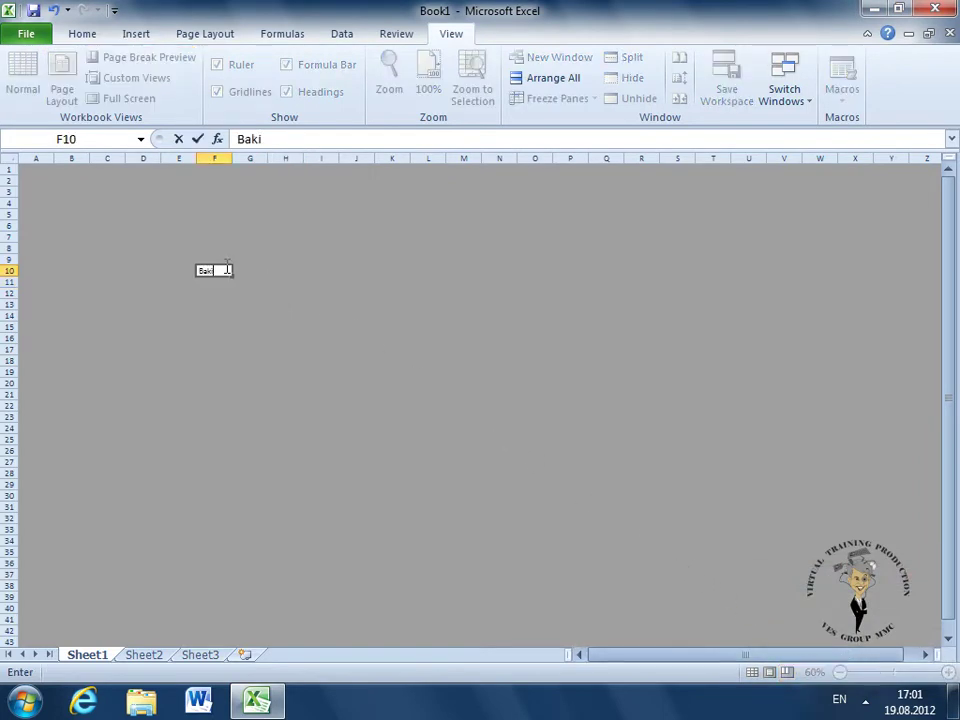
left_click(225, 267)
key("Return")
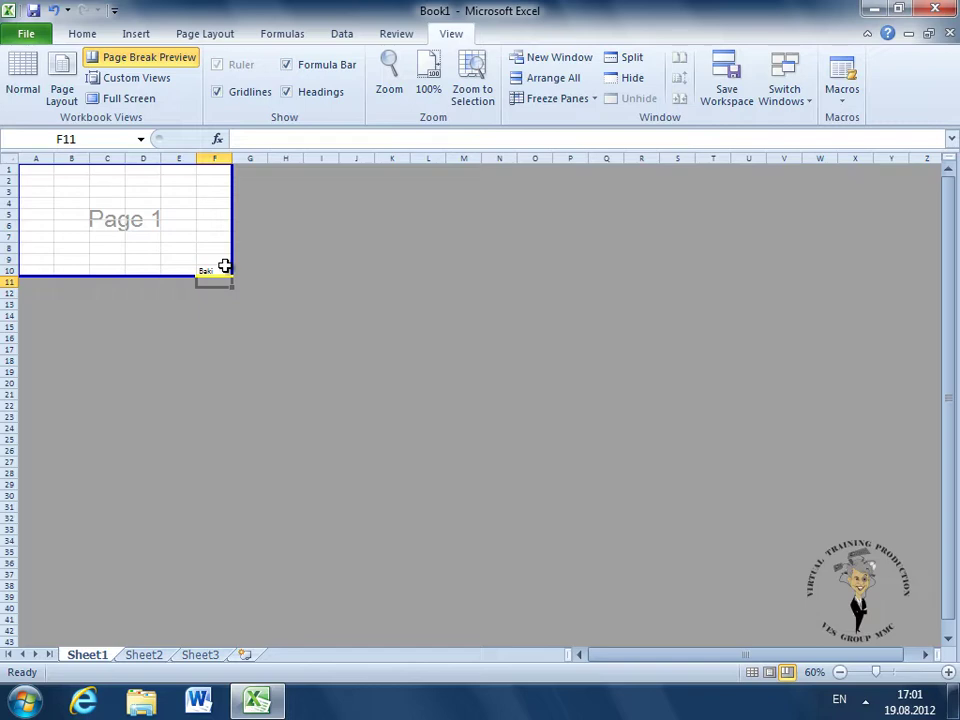
left_click(876, 607)
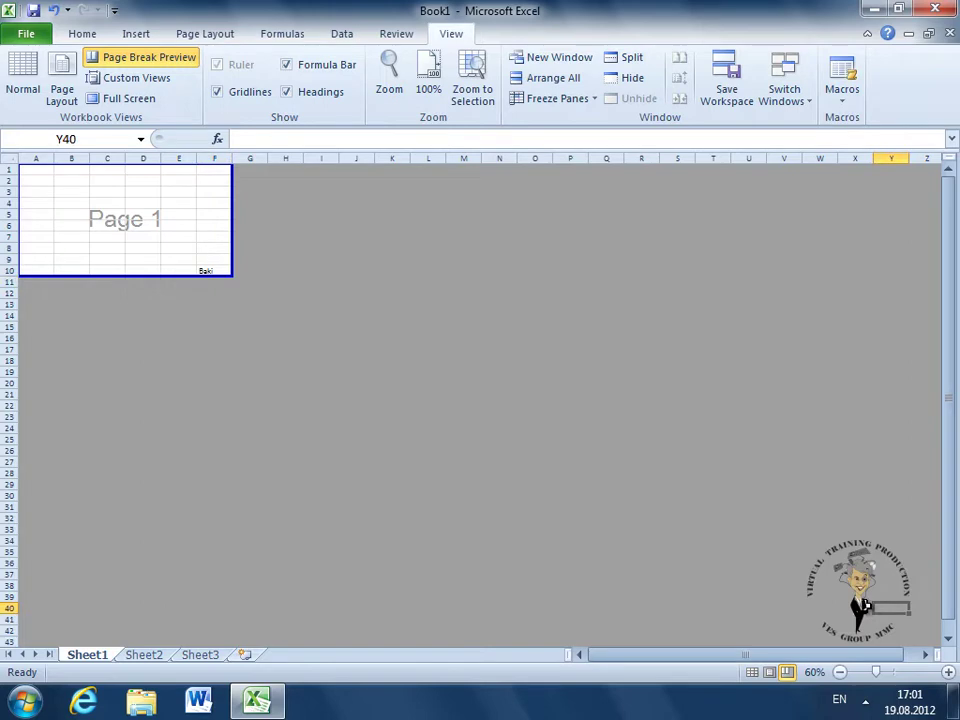
type("wwwww")
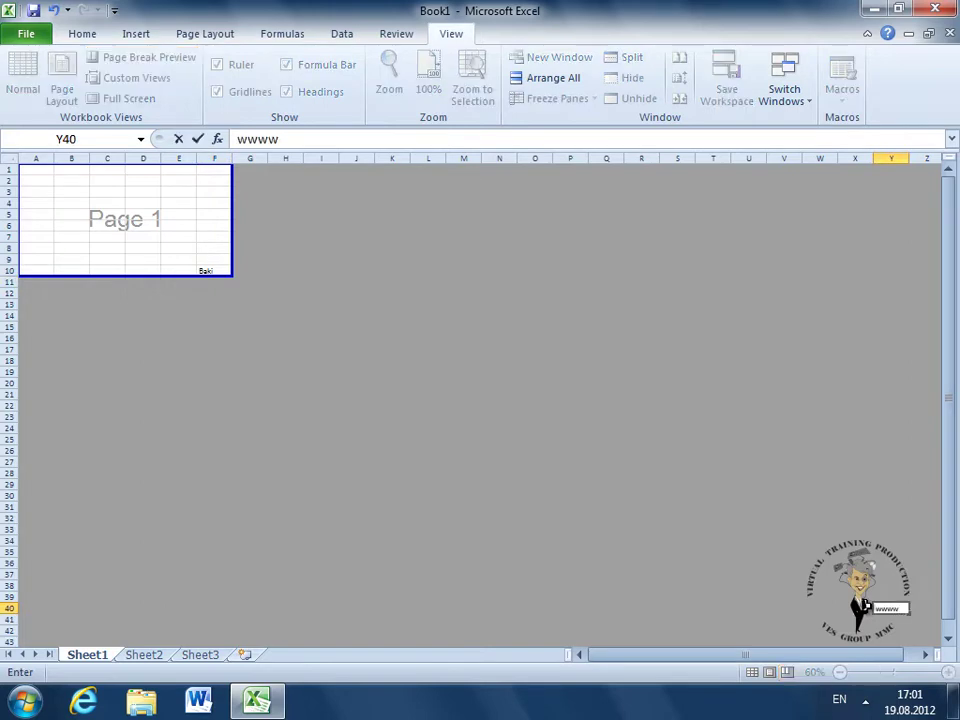
key("Return")
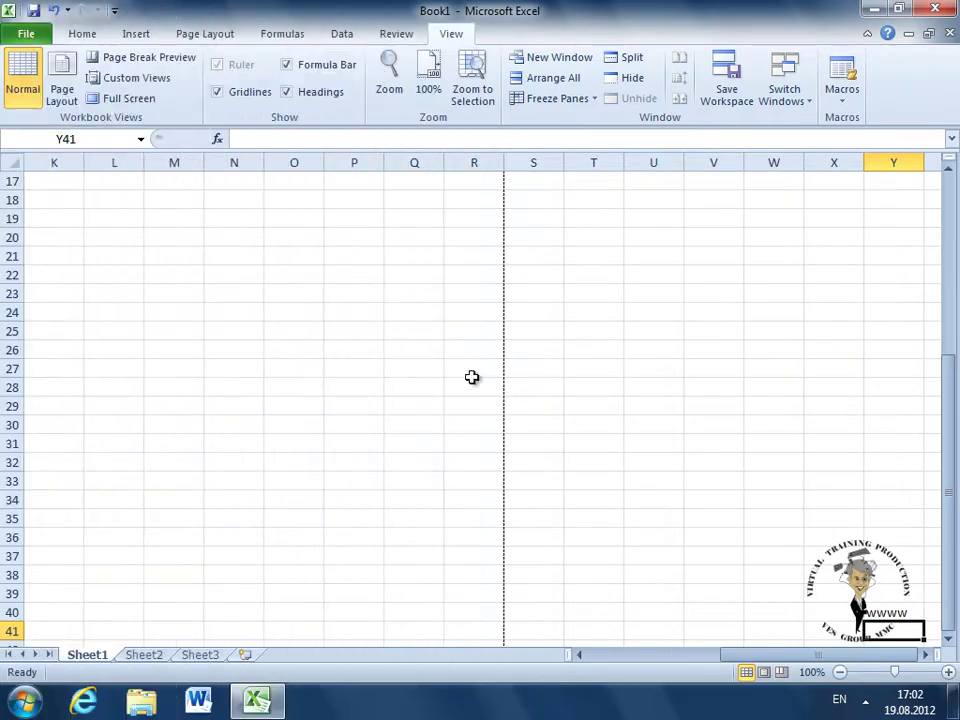
Check the Custom Views list, then select the range L20:Q32
left_click(150, 80)
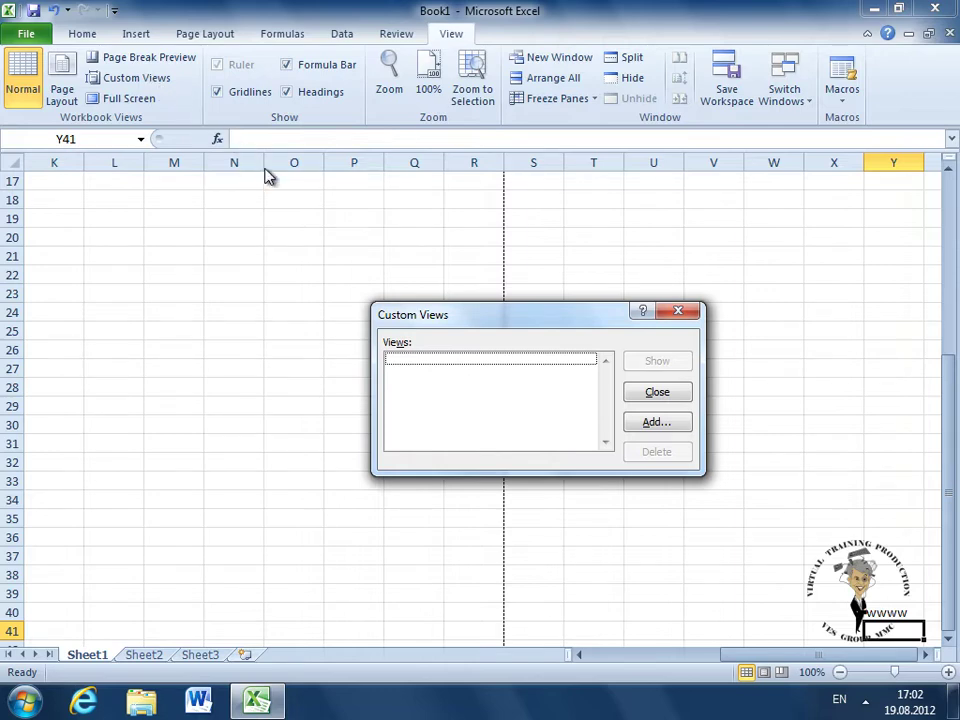
left_click(674, 314)
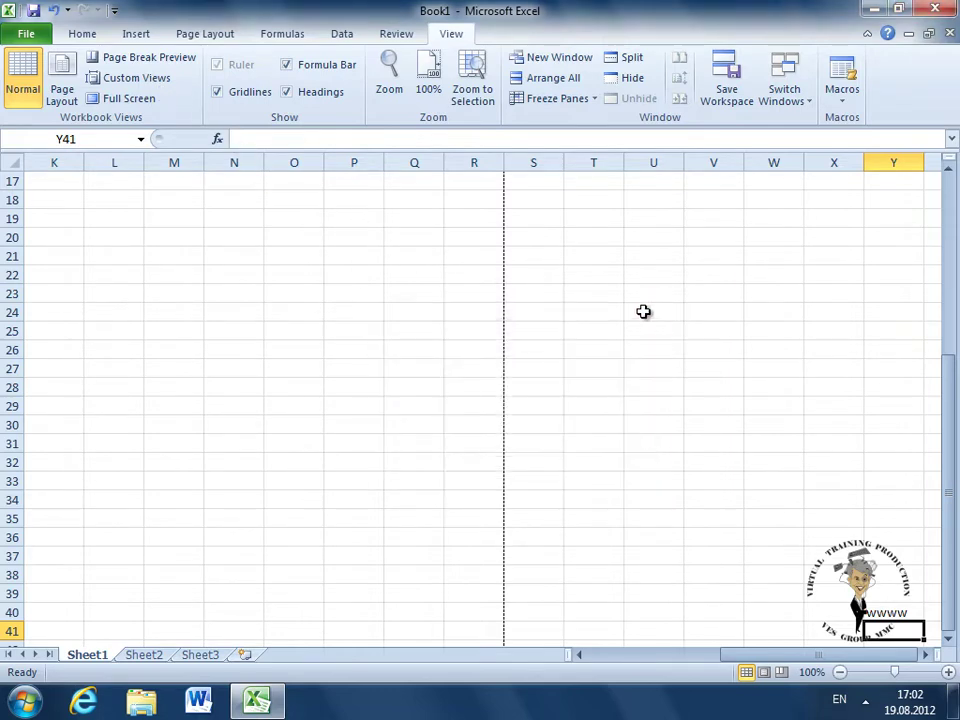
mouse_move(104, 238)
left_mouse_down()
mouse_move(344, 460)
mouse_move(405, 467)
left_mouse_up()
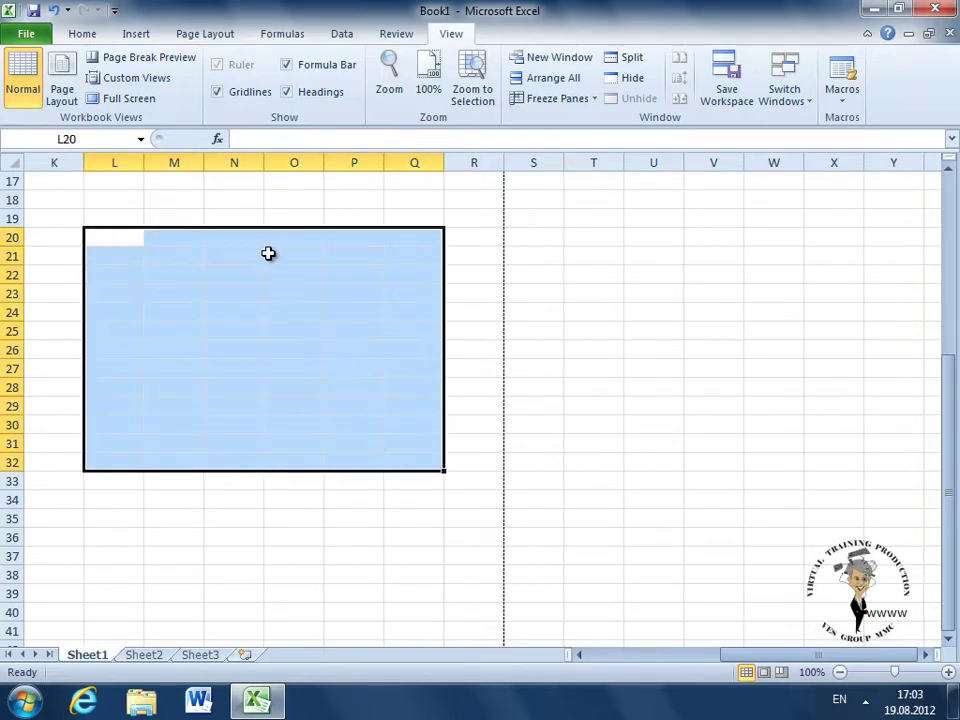
Add a custom view named 'cedvel', then deselect by clicking cell T31
left_click(160, 85)
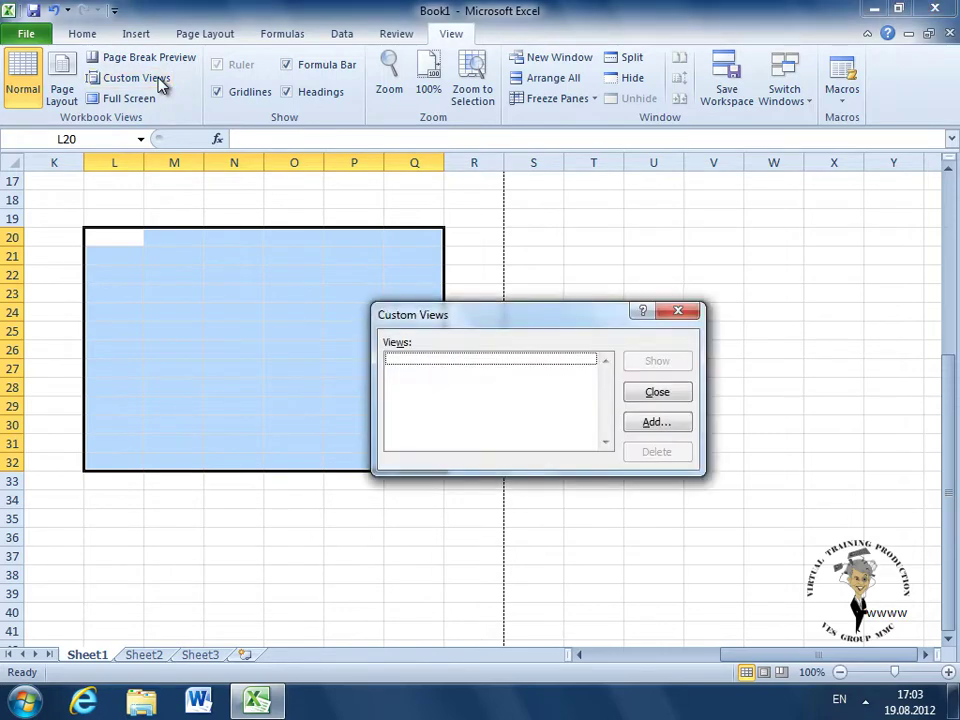
left_click(666, 430)
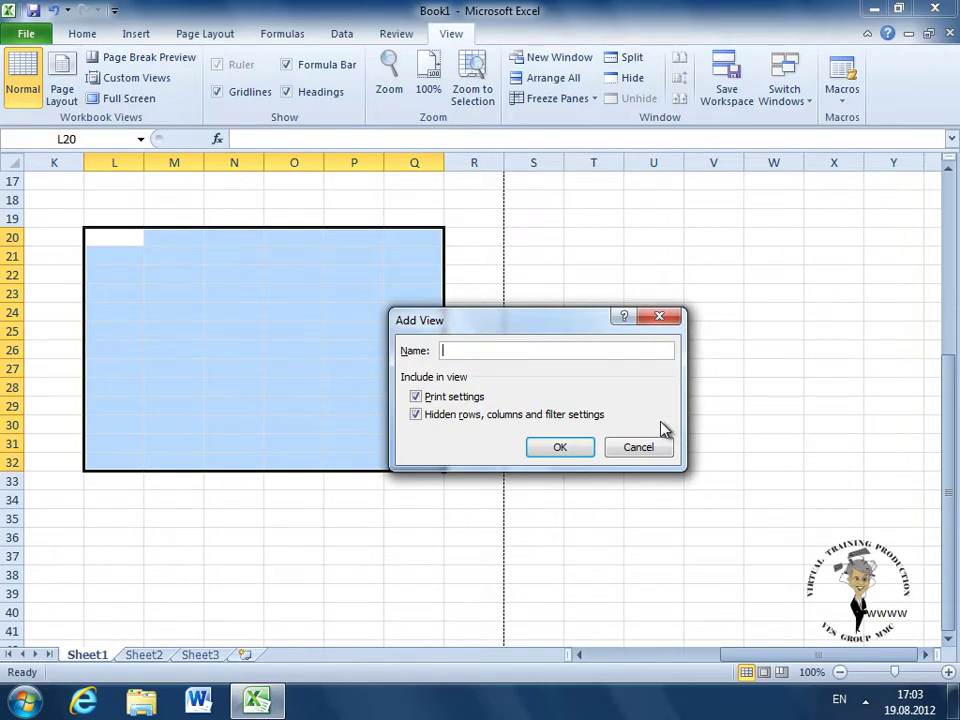
type("cedv")
type("el")
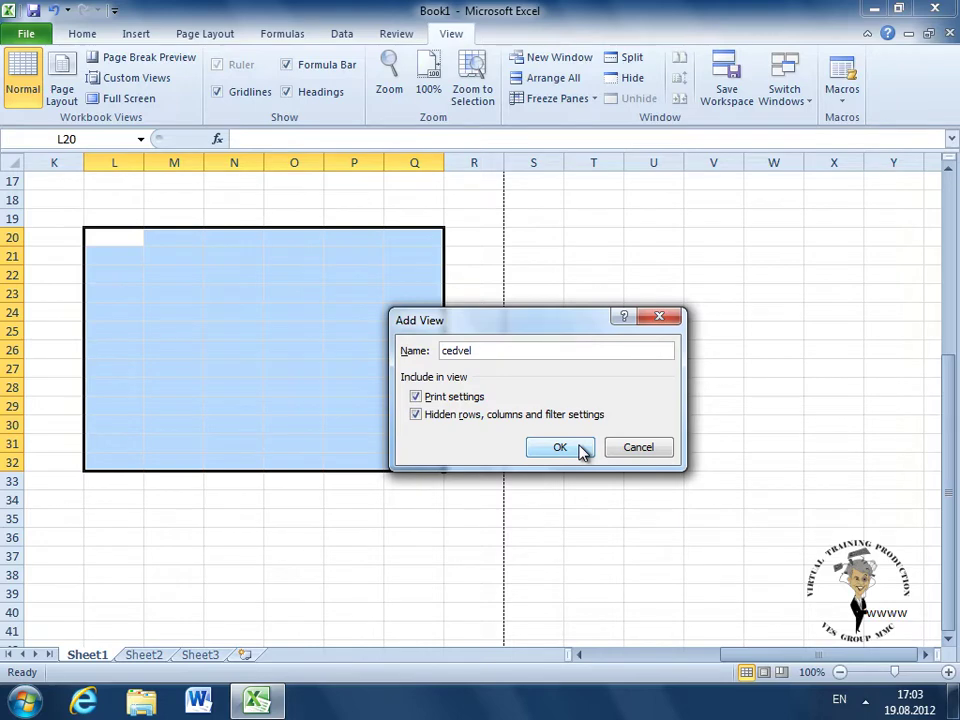
left_click(581, 449)
left_click(578, 444)
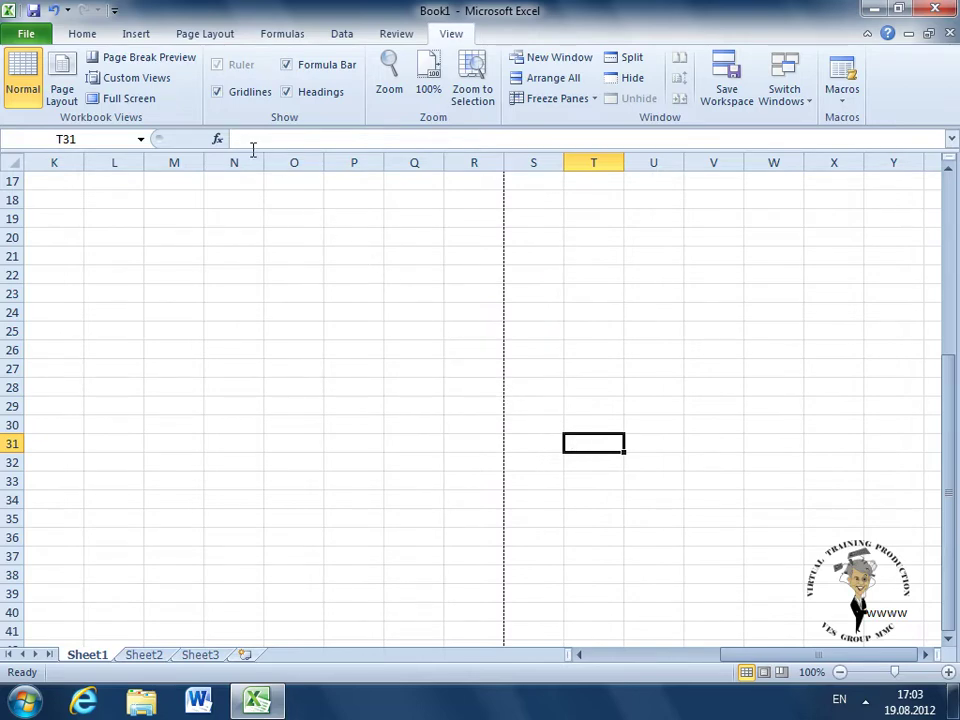
Show the saved cedvel custom view, then switch the sheet to Full Screen
left_click(171, 82)
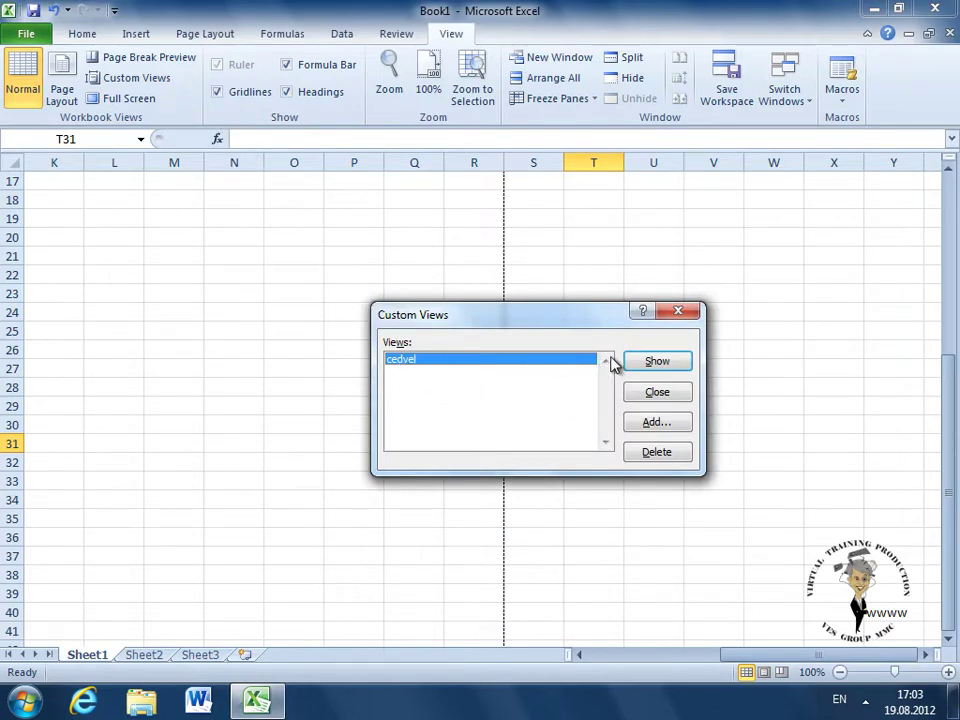
left_click(652, 359)
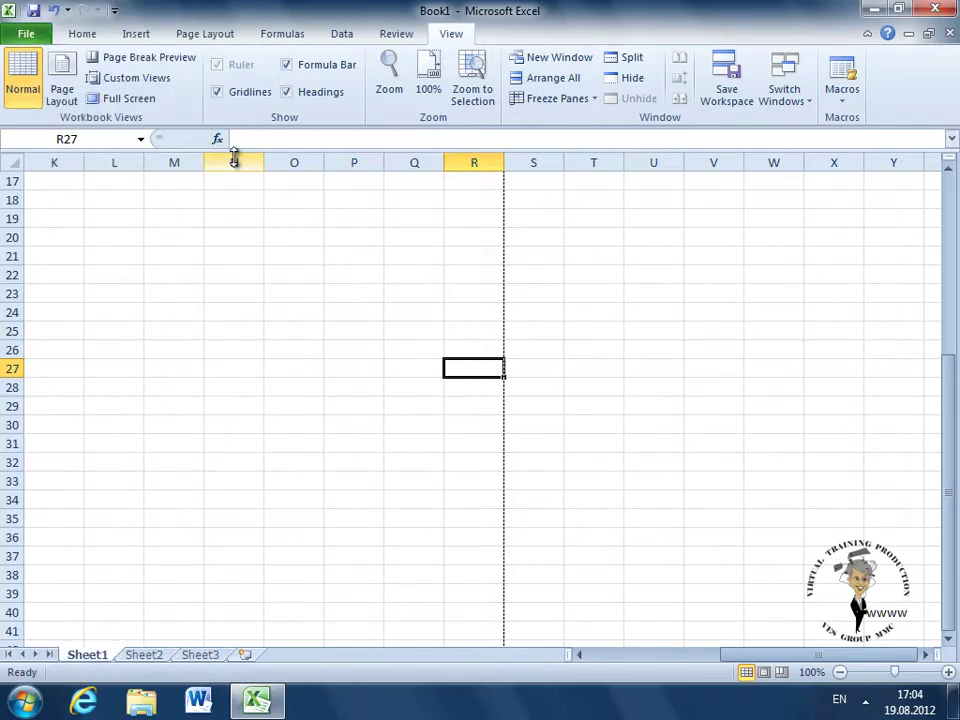
left_click(140, 101)
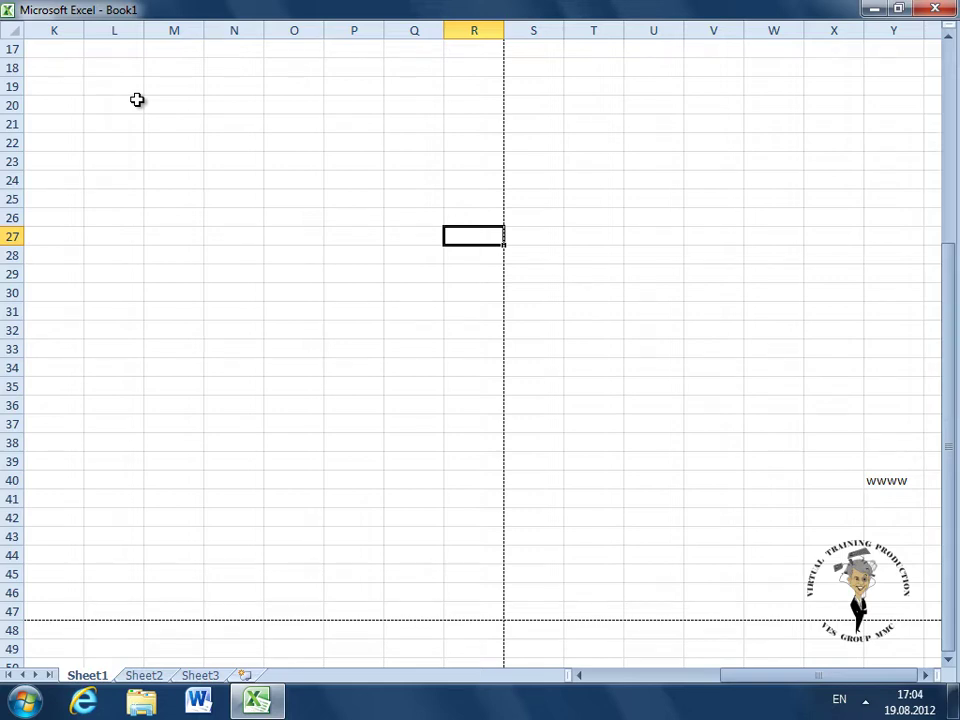
Exit Full Screen with Esc so the ribbon and formula bar reappear
key("Escape")
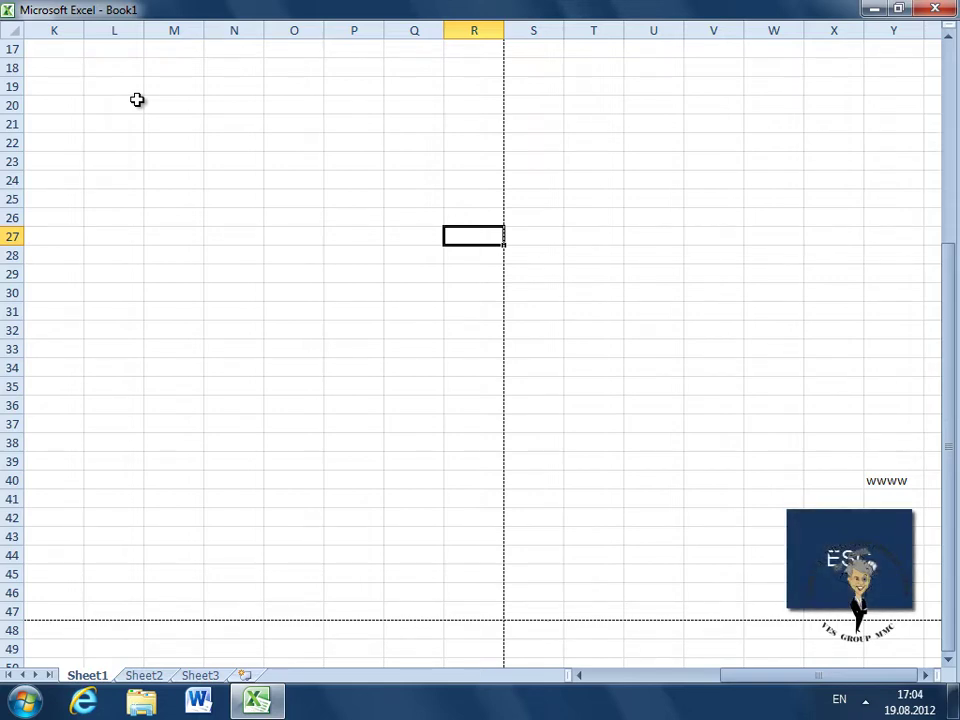
key("Escape")
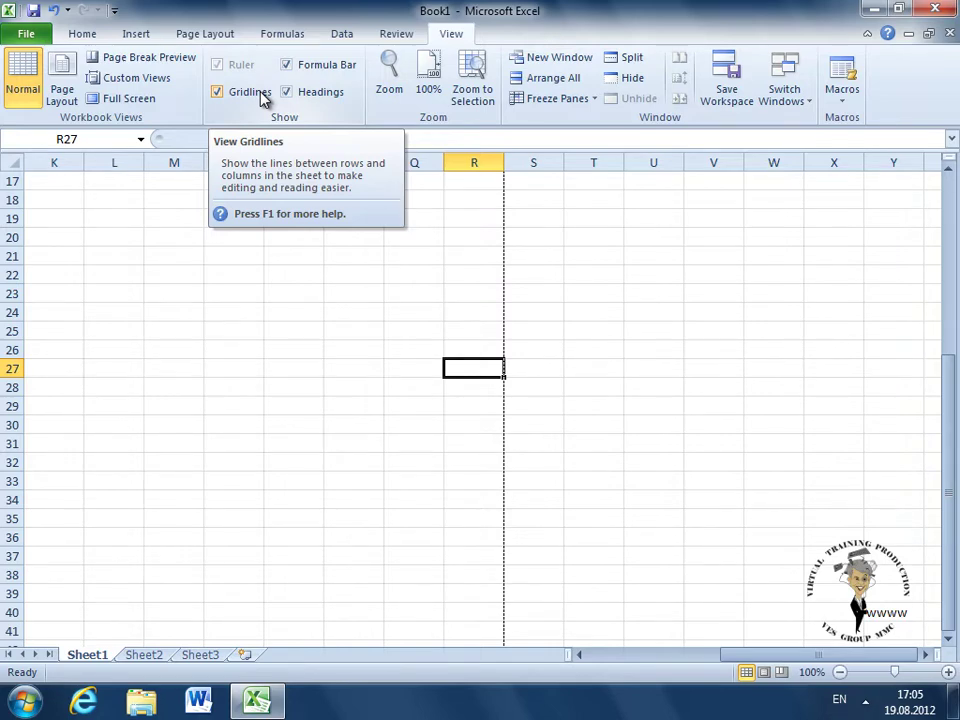
left_click(219, 92)
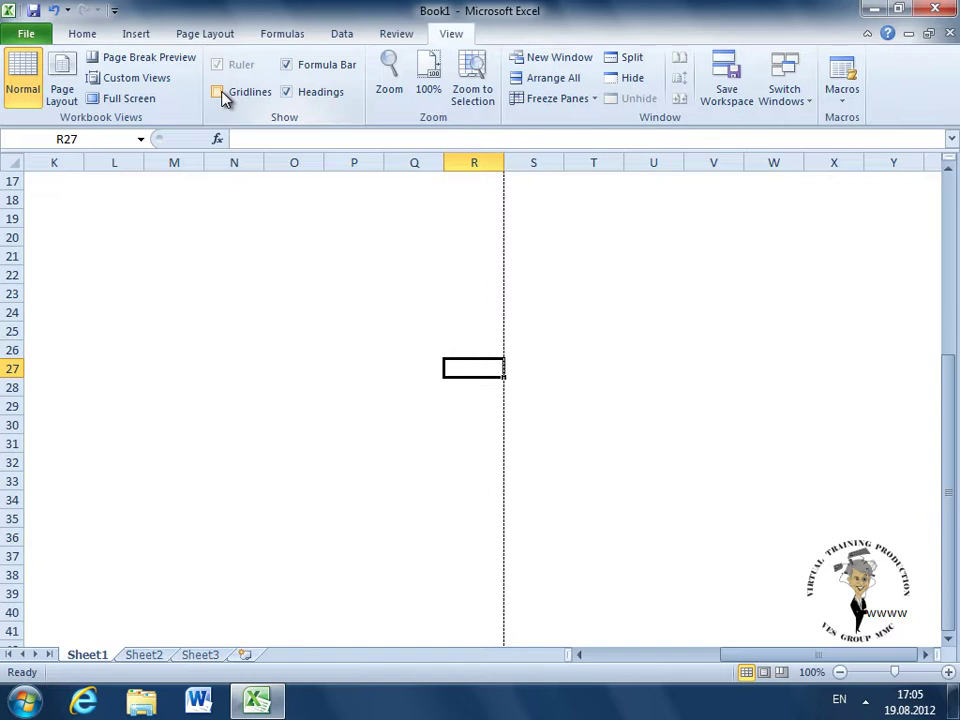
left_click(218, 92)
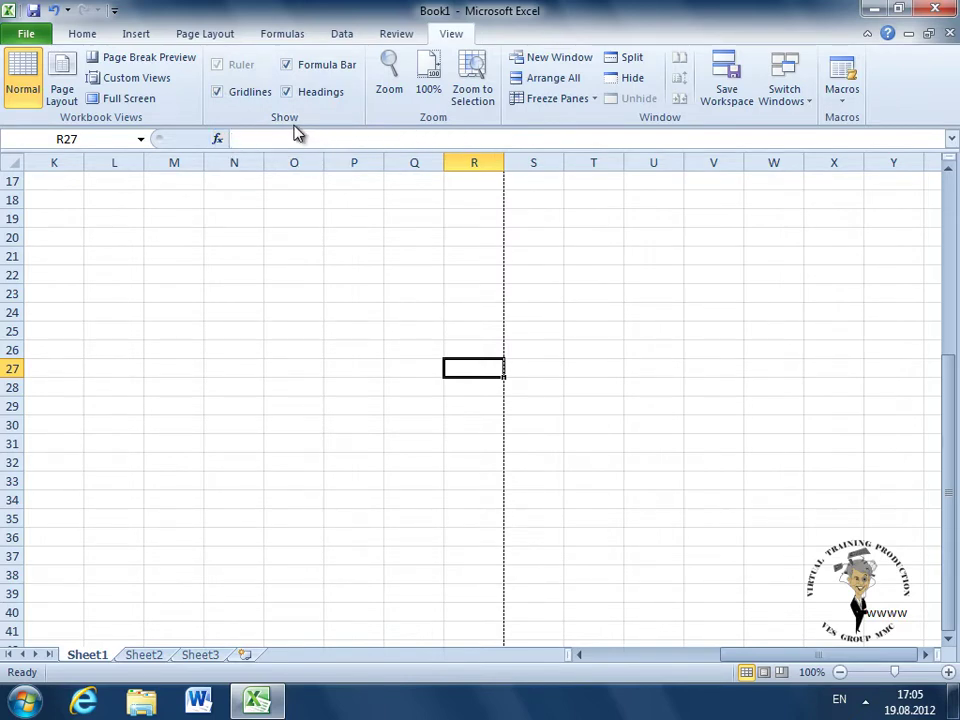
left_click(286, 64)
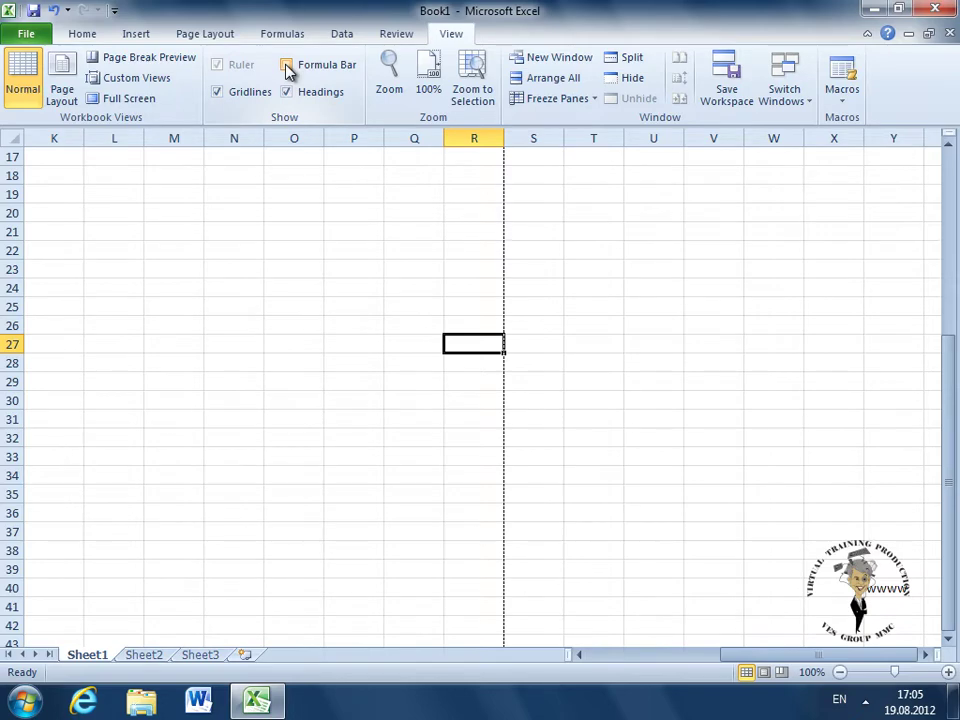
left_click(286, 64)
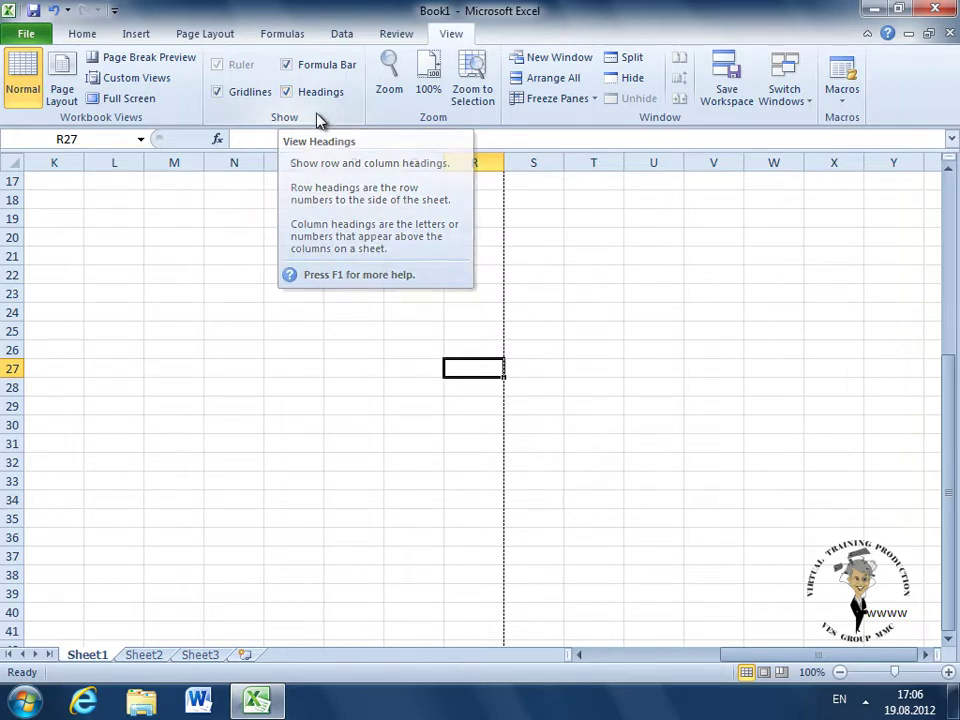
left_click(232, 162)
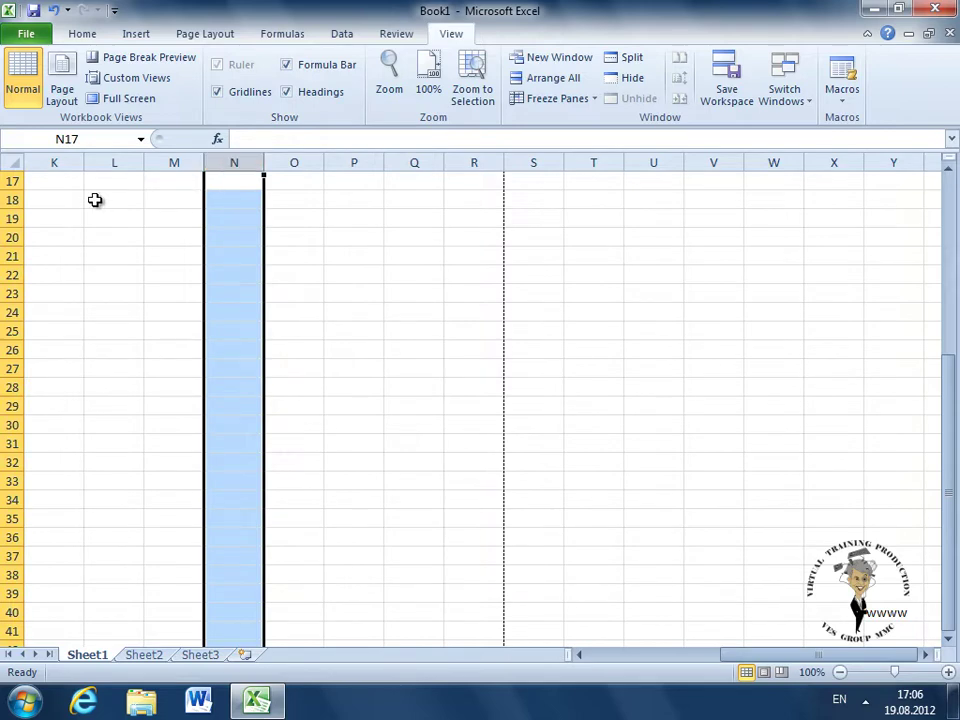
left_click(10, 201)
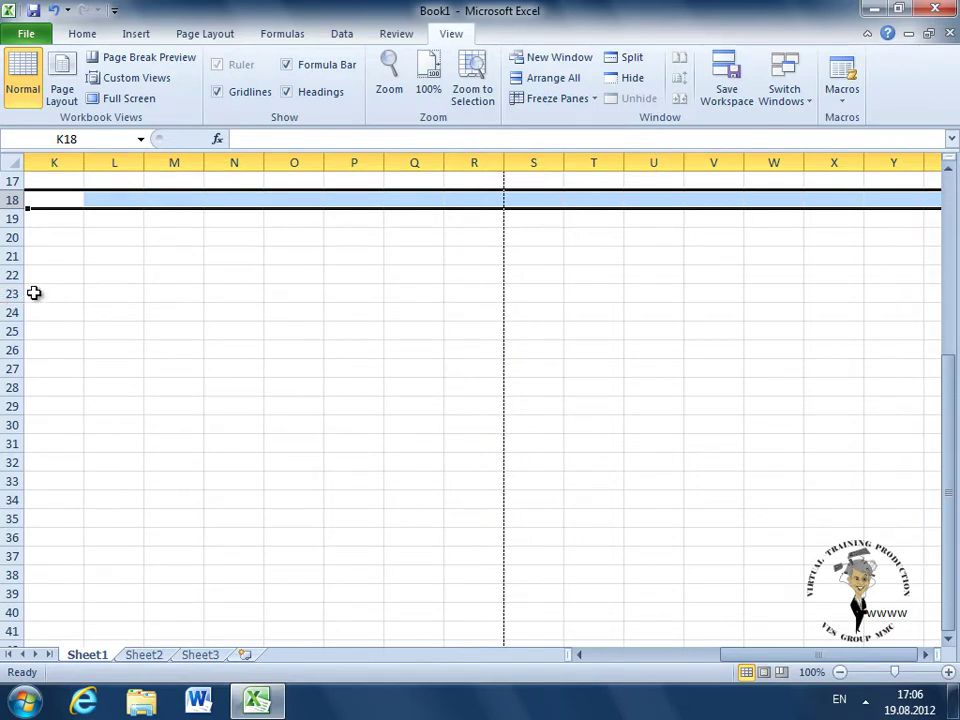
left_click(80, 272)
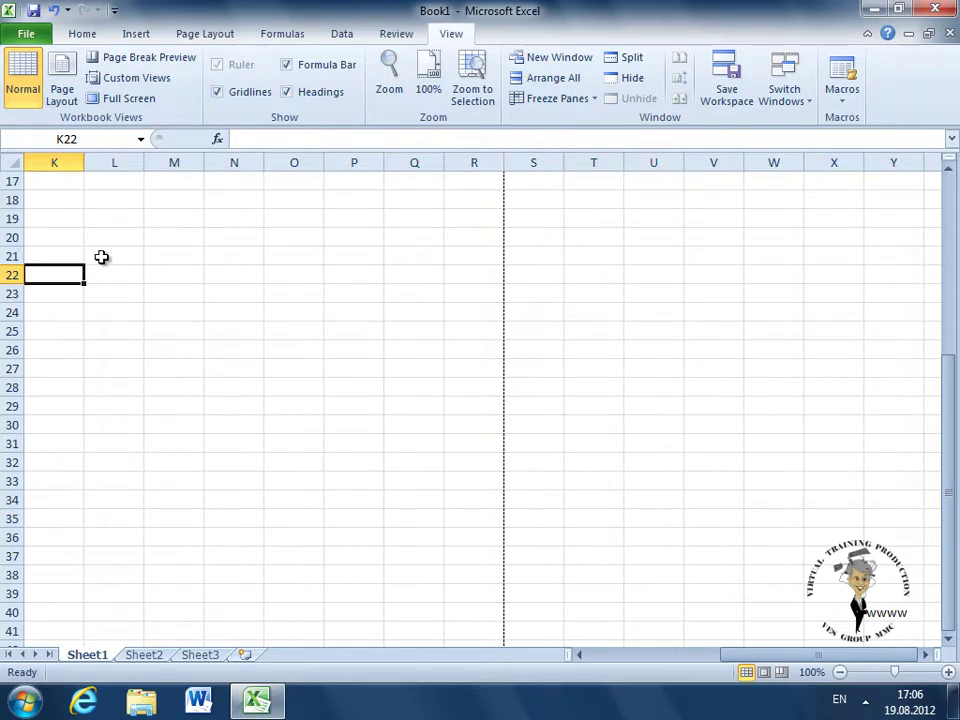
left_click(287, 92)
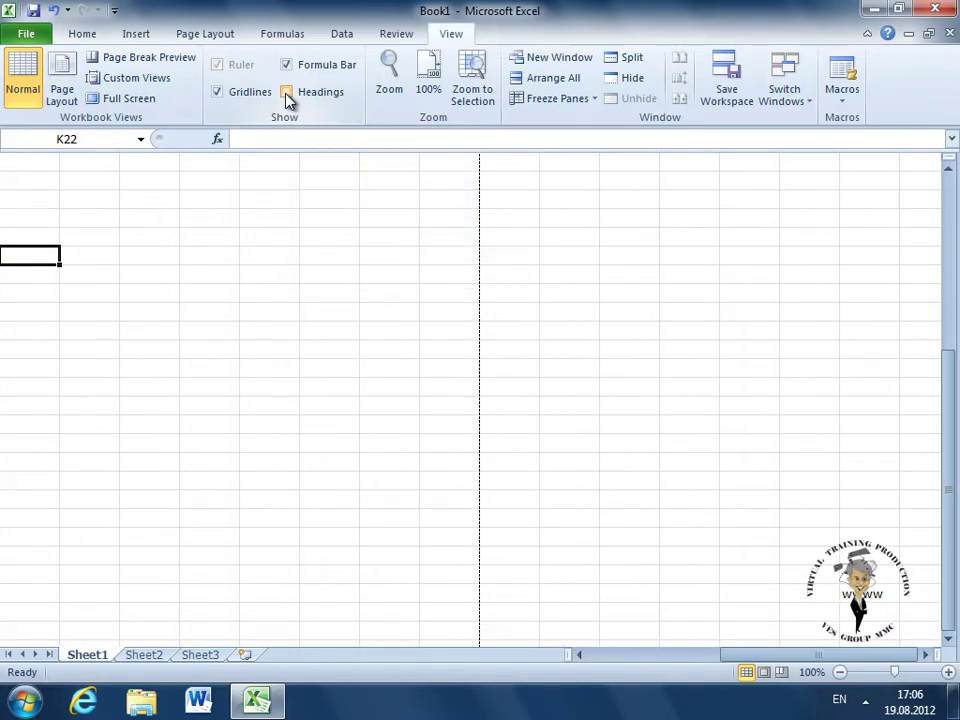
left_click(287, 92)
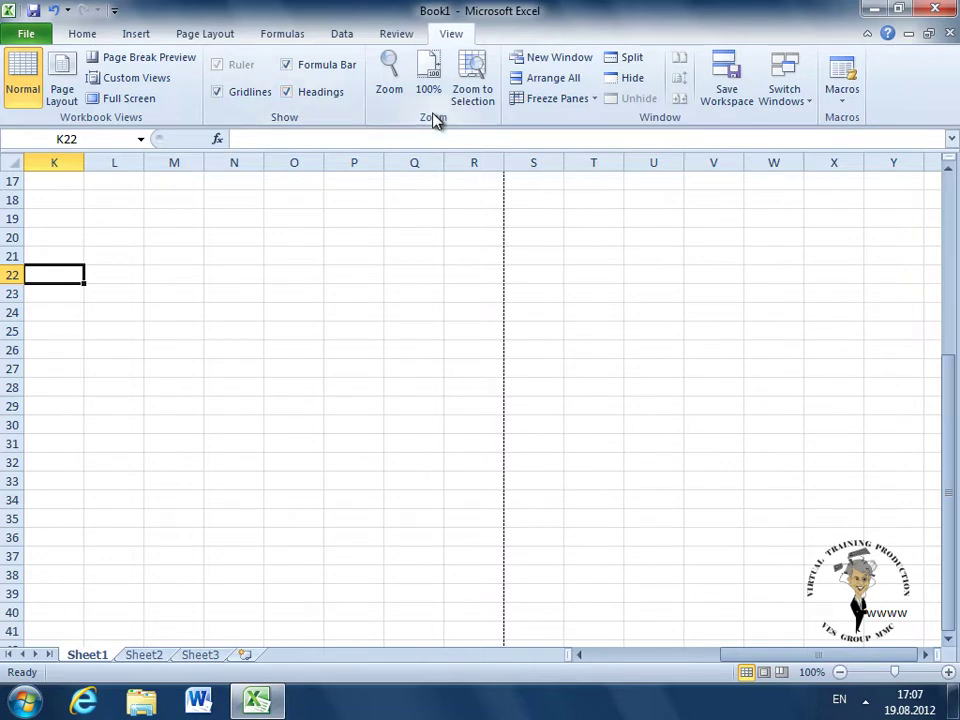
In the Zoom dialog, try the 50%, 75%, 200% and 25% presets
left_click(391, 78)
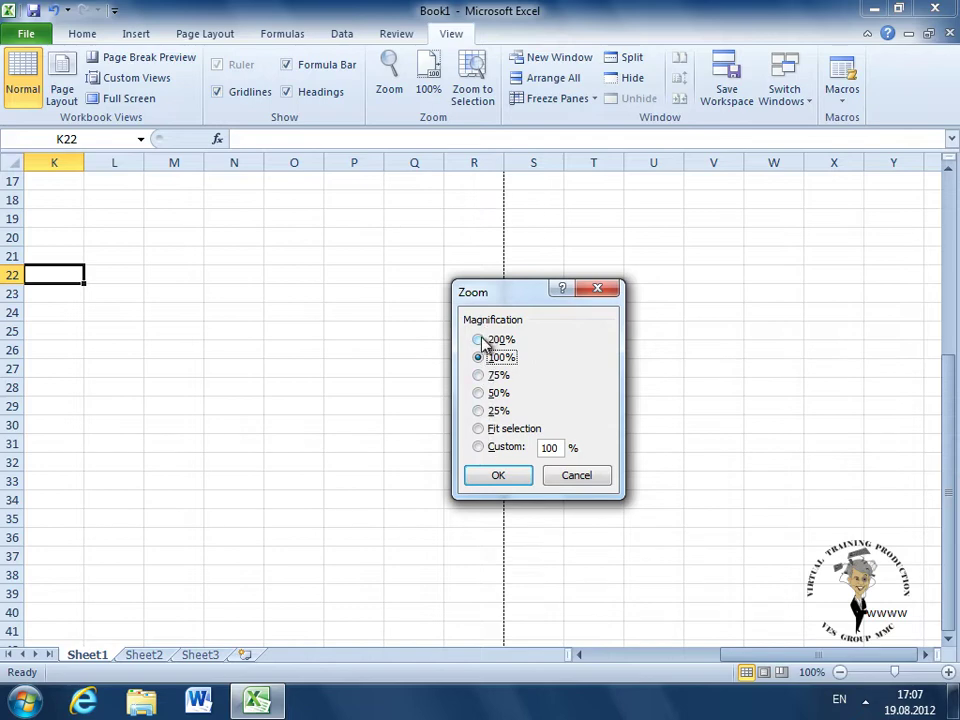
left_click(481, 376)
left_click(481, 395)
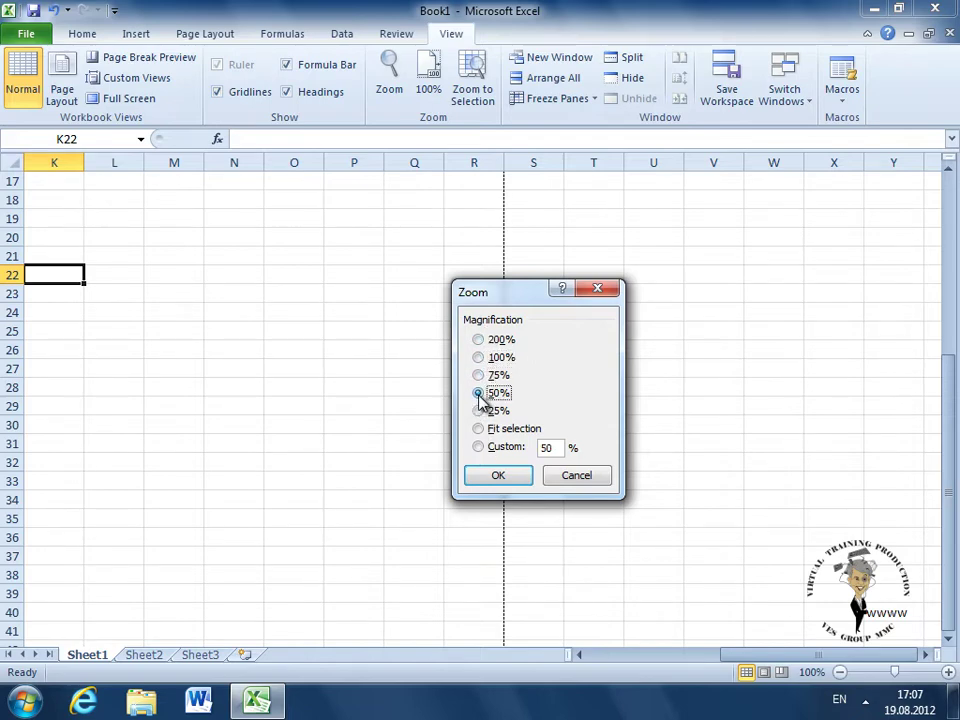
left_click(480, 376)
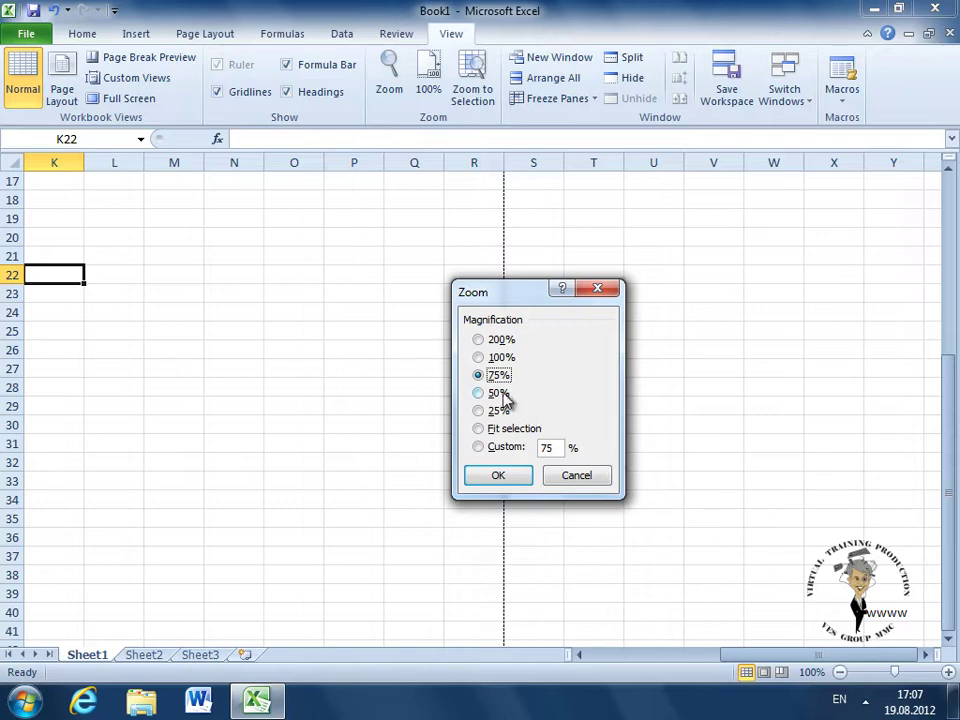
left_click(481, 340)
left_click(479, 376)
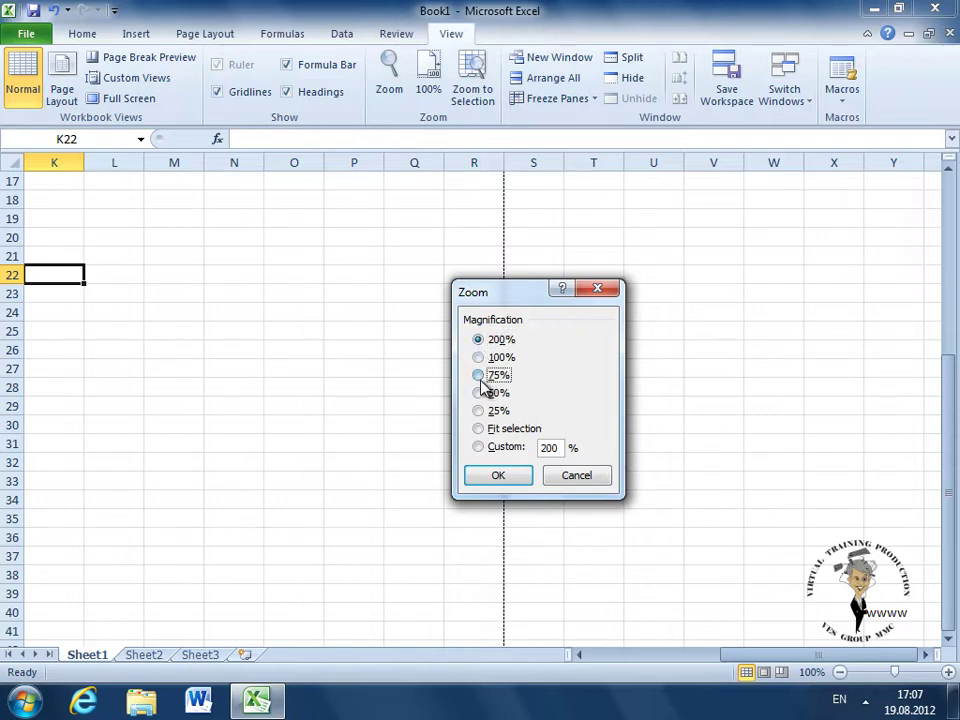
left_click(479, 393)
left_click(479, 411)
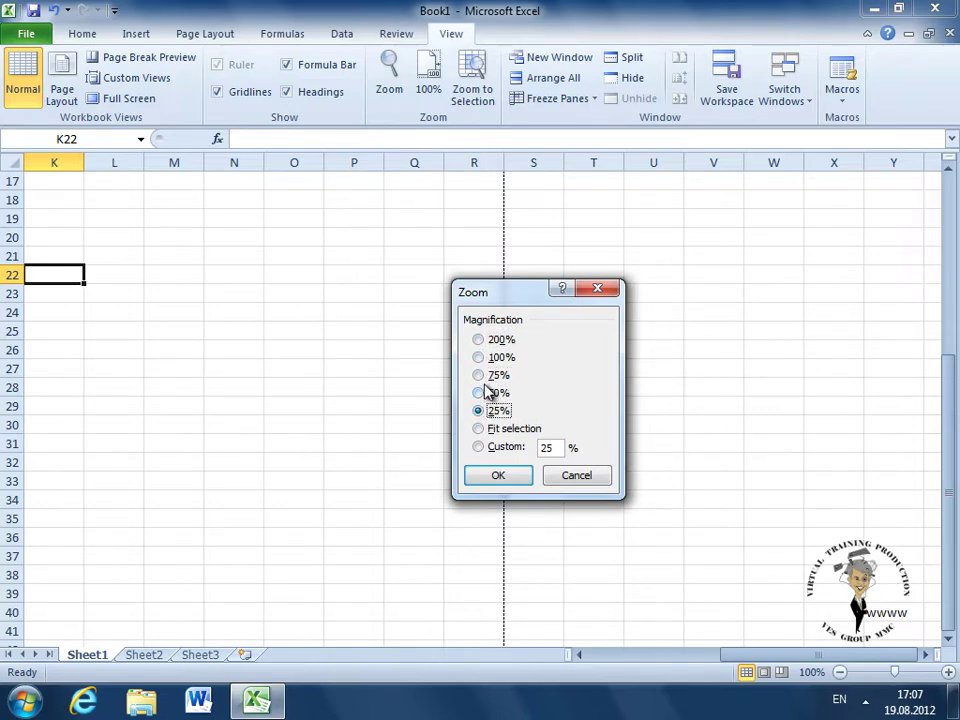
left_click(480, 376)
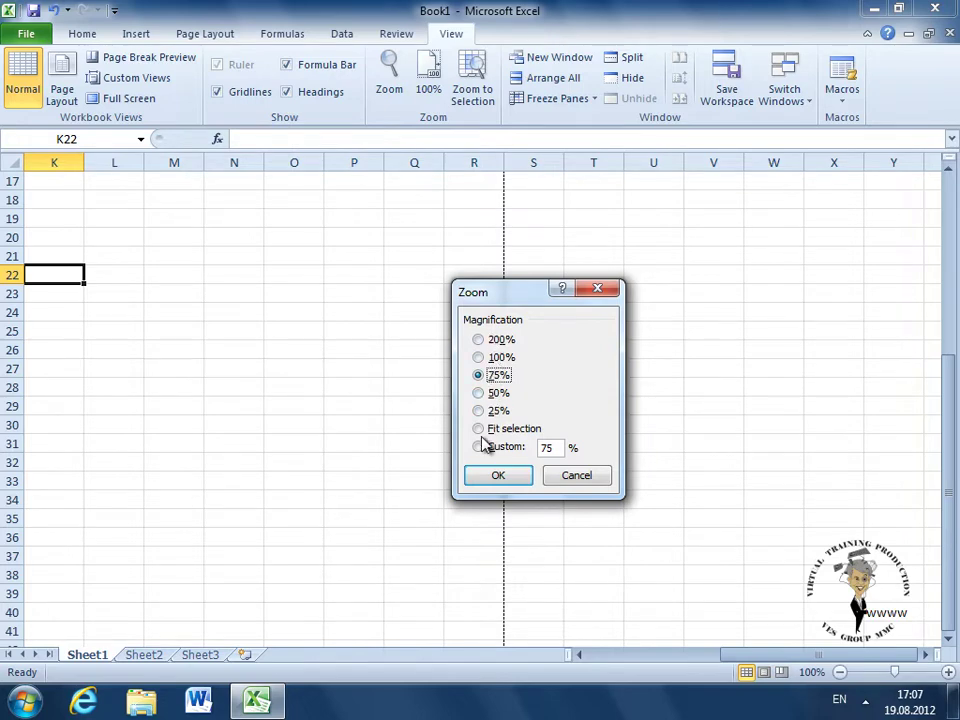
Enter a custom magnification of 62% and apply it
left_click_drag(556, 446, 536, 447)
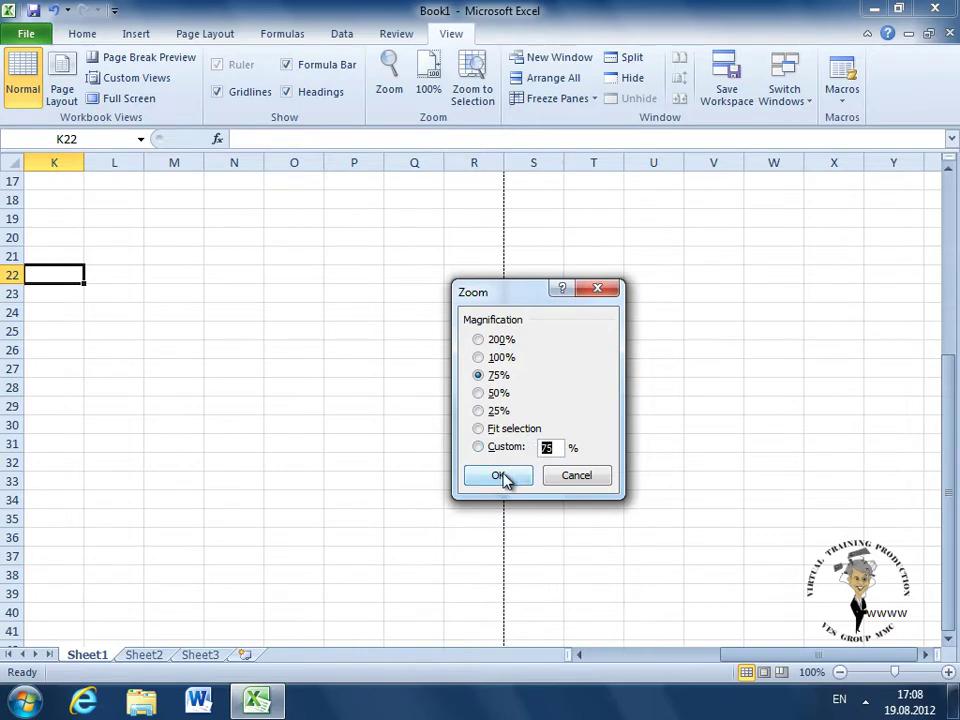
type("62")
left_click(500, 477)
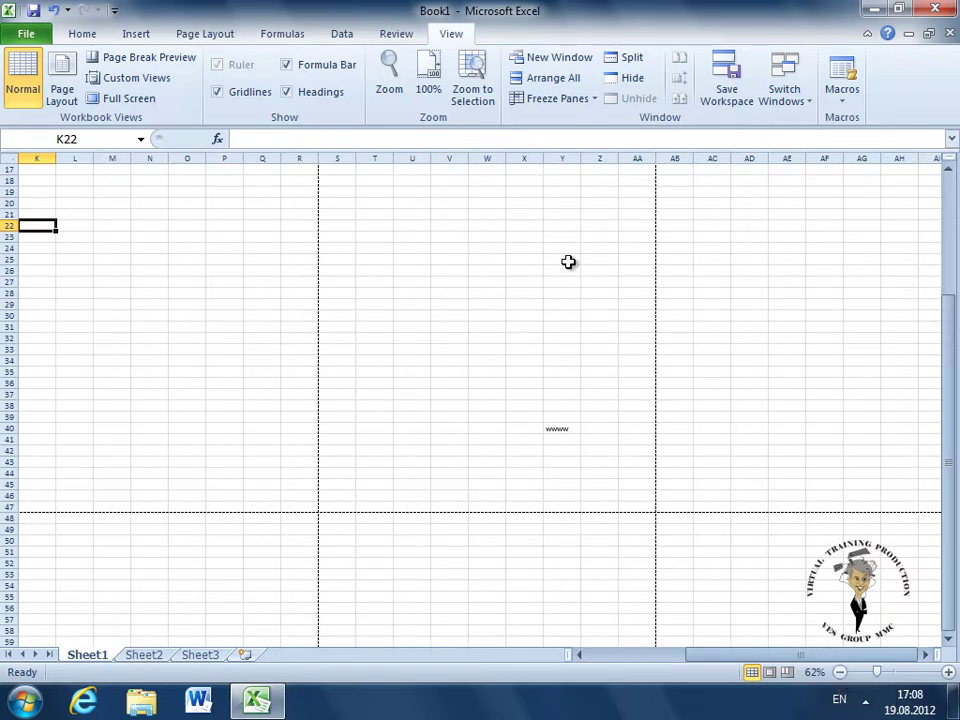
Reset zoom to 100%, then Zoom to Selection on the block L22:P33
left_click(436, 84)
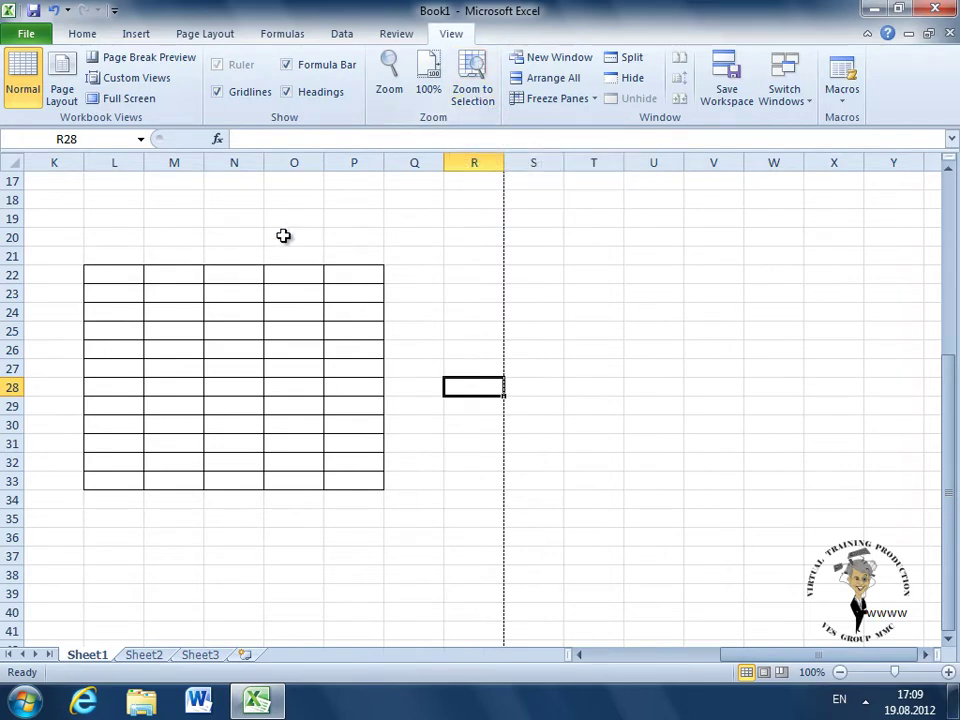
mouse_move(132, 272)
left_mouse_down()
mouse_move(123, 336)
mouse_move(373, 485)
left_mouse_up()
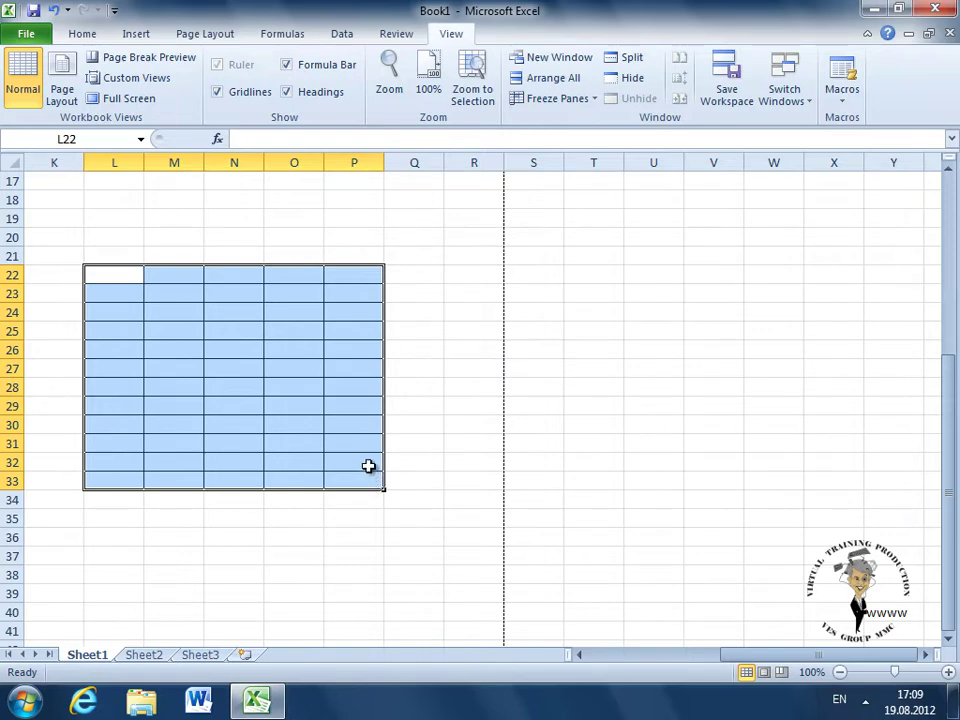
left_click(474, 92)
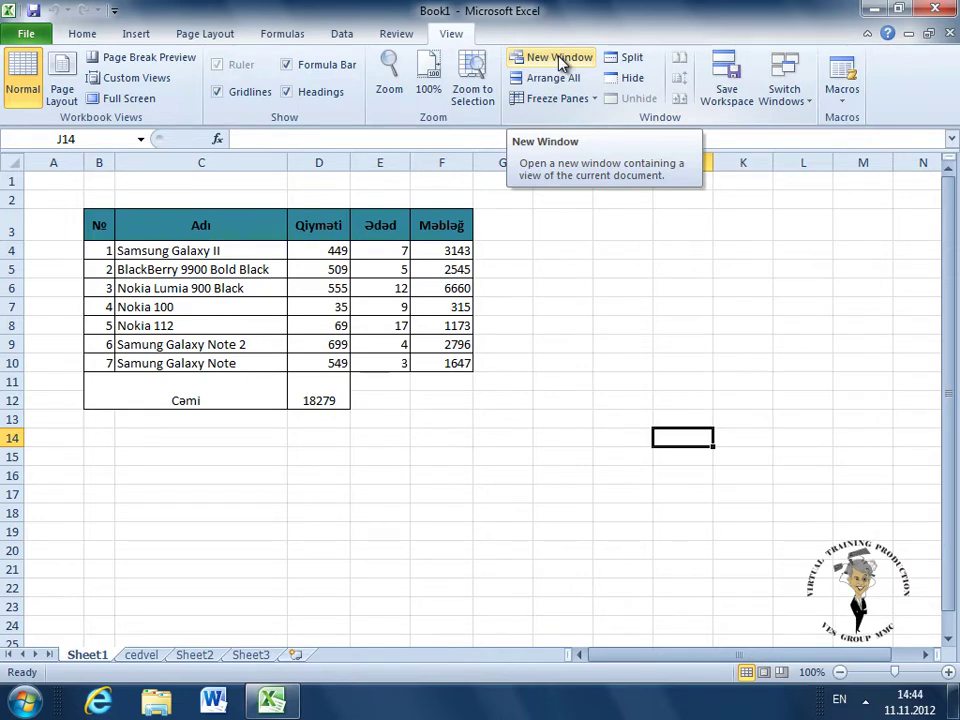
Open a new window of Book1 and select the phone price table in Book1:2
left_click(560, 62)
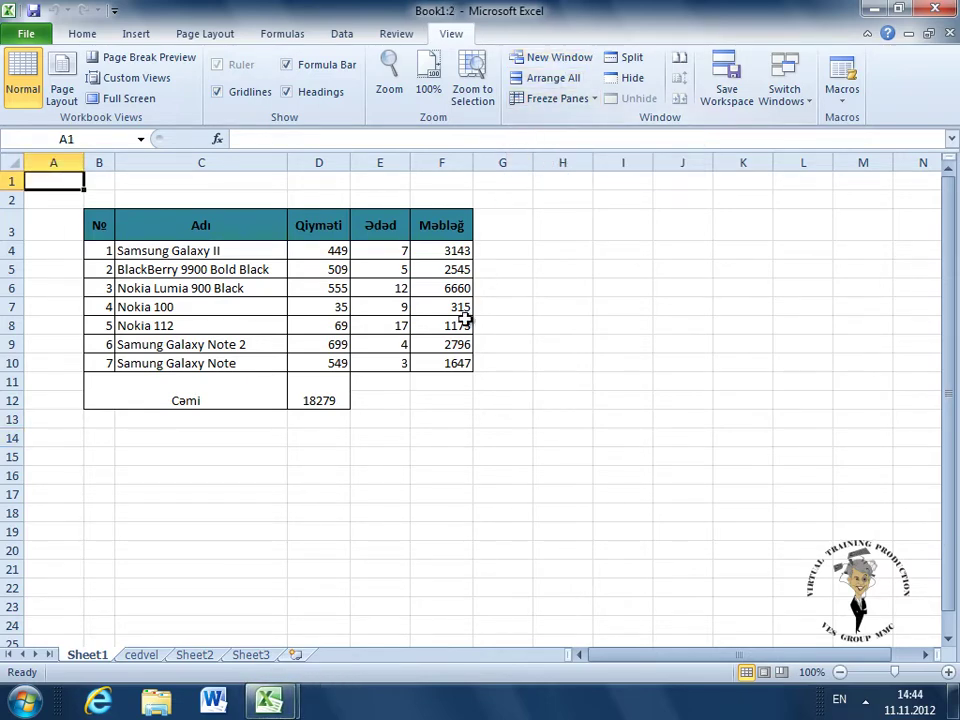
mouse_move(268, 700)
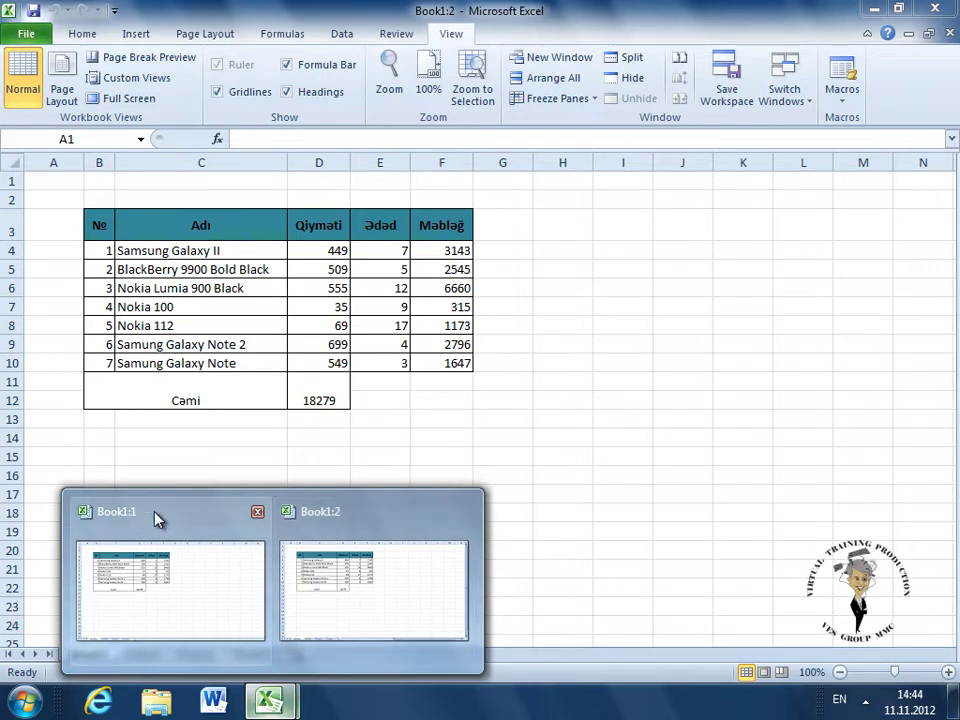
left_click(350, 520)
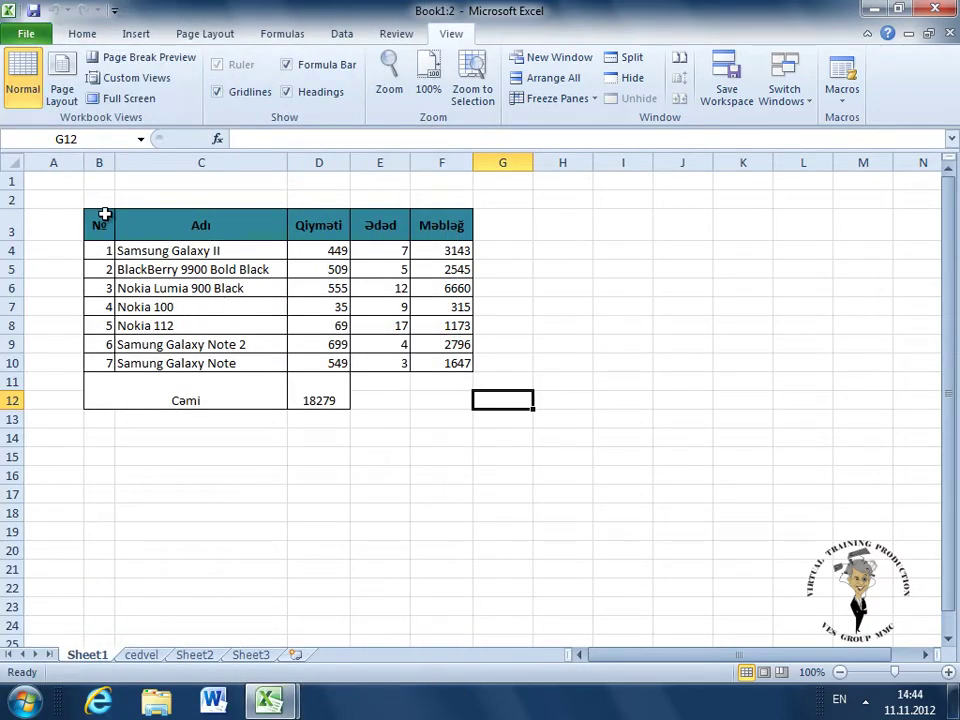
mouse_move(102, 220)
left_mouse_down()
mouse_move(422, 364)
mouse_move(440, 393)
left_mouse_up()
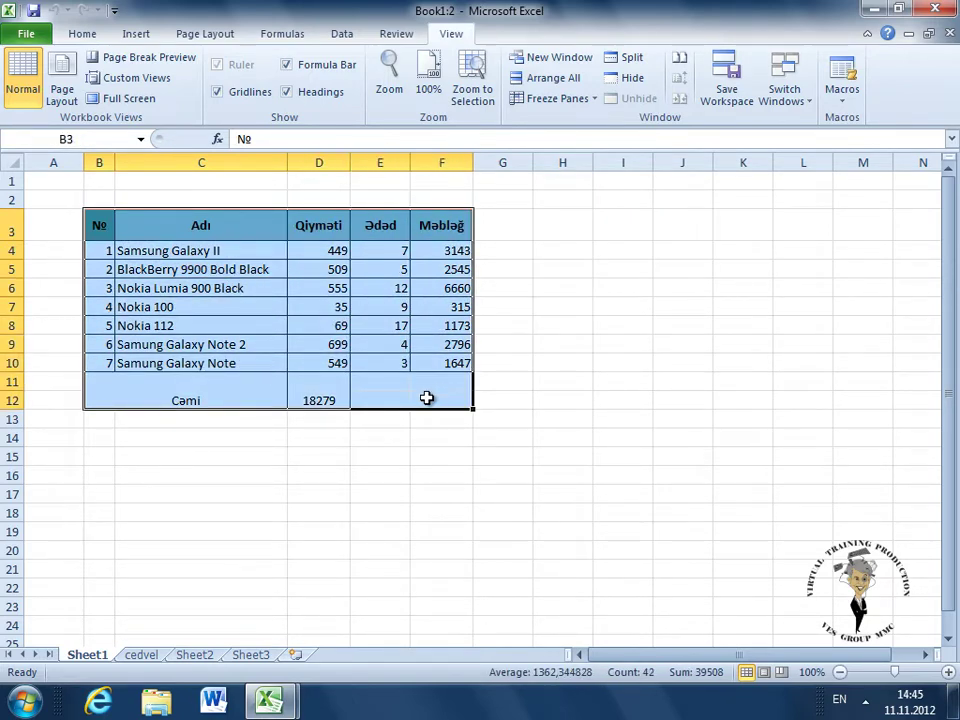
In Book1:2, go to the cedvel sheet and select its results table H3:L16
left_click(150, 657)
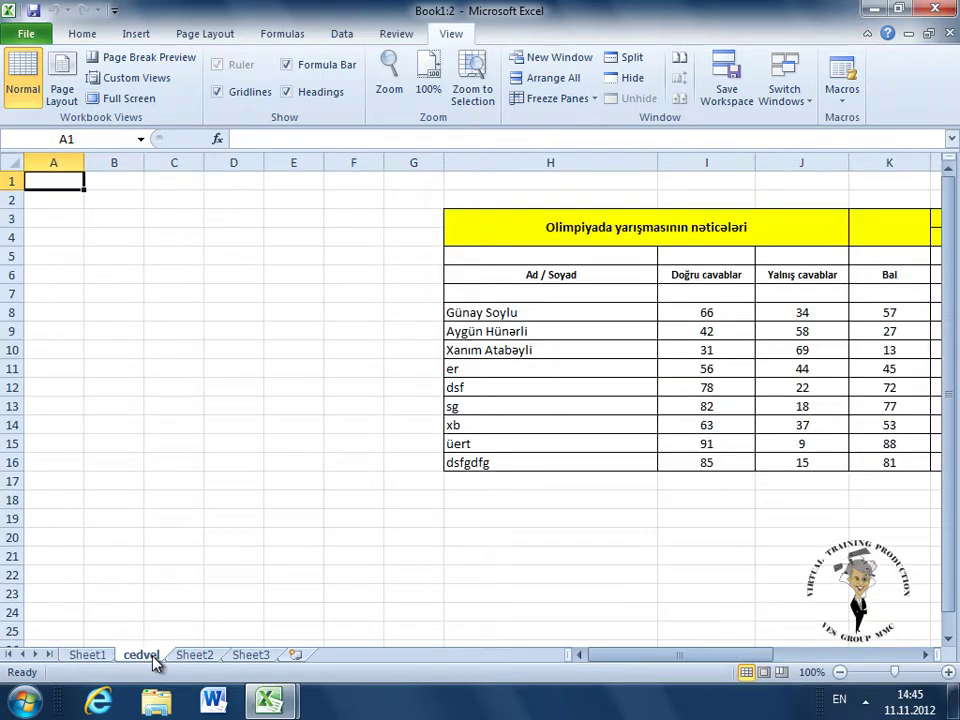
left_click_drag(660, 657, 748, 660)
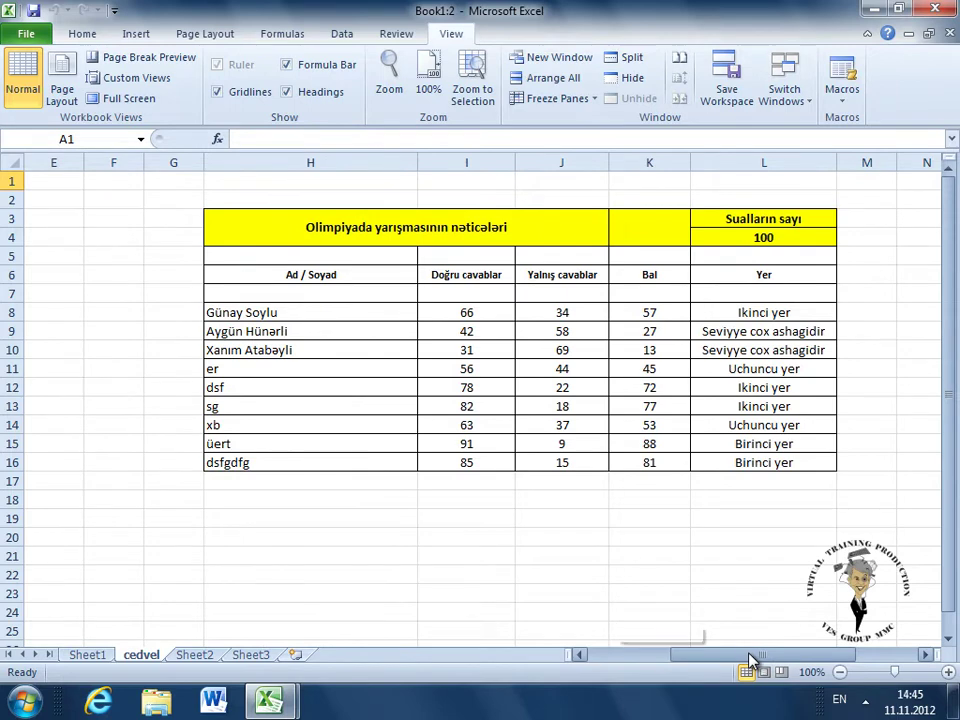
left_click(230, 216)
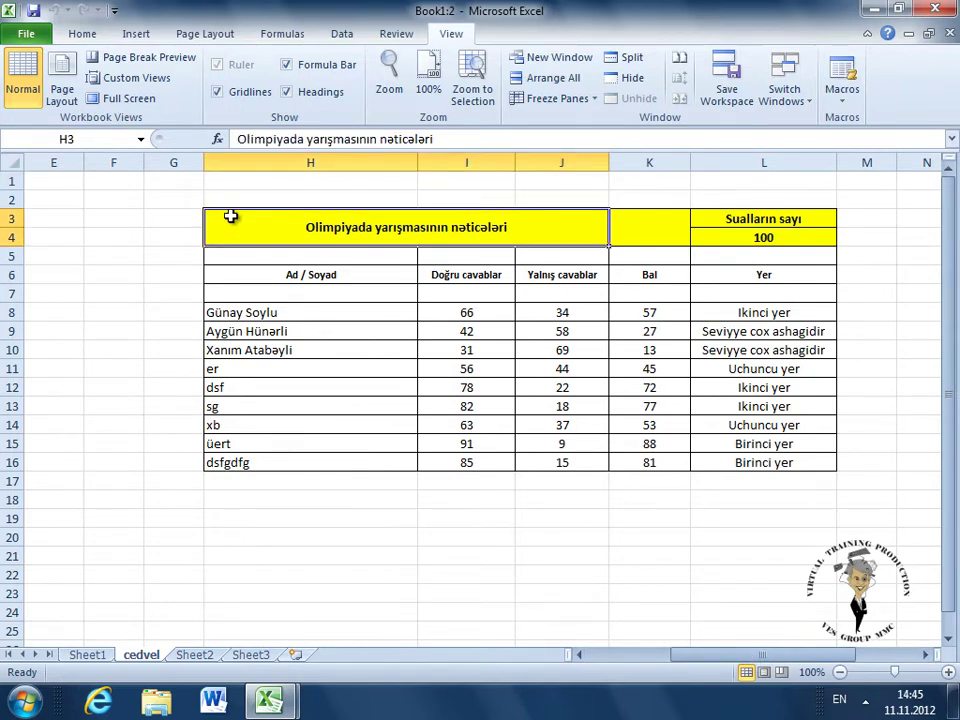
mouse_move(230, 216)
left_mouse_down()
mouse_move(766, 462)
mouse_move(796, 464)
mouse_move(782, 463)
left_mouse_up()
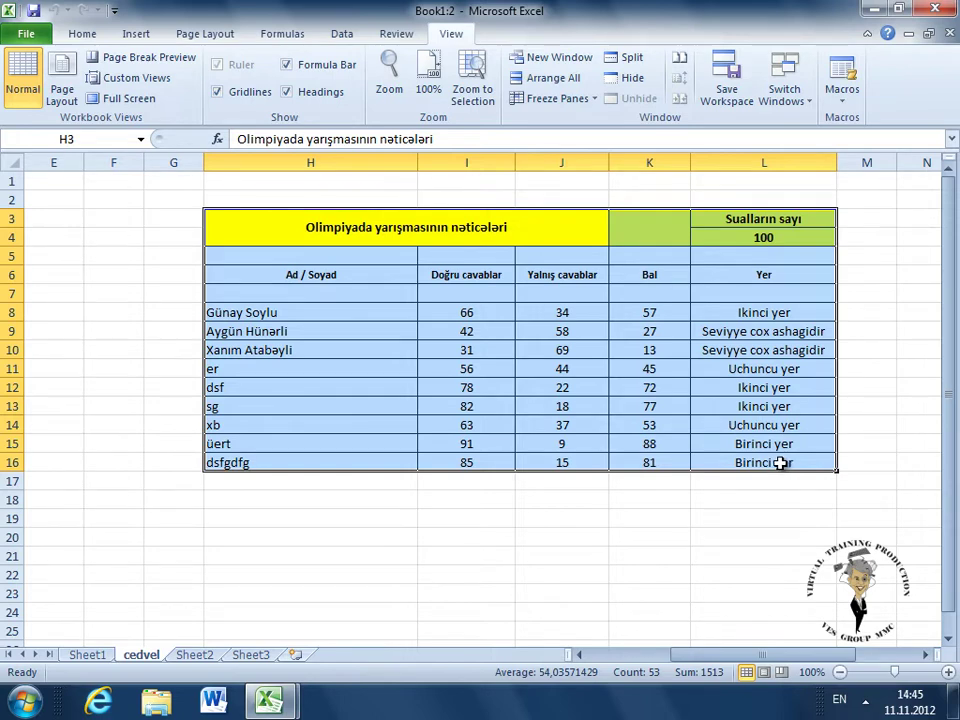
Use the taskbar previews to move between the windows, ending on Book1:1
left_click(279, 685)
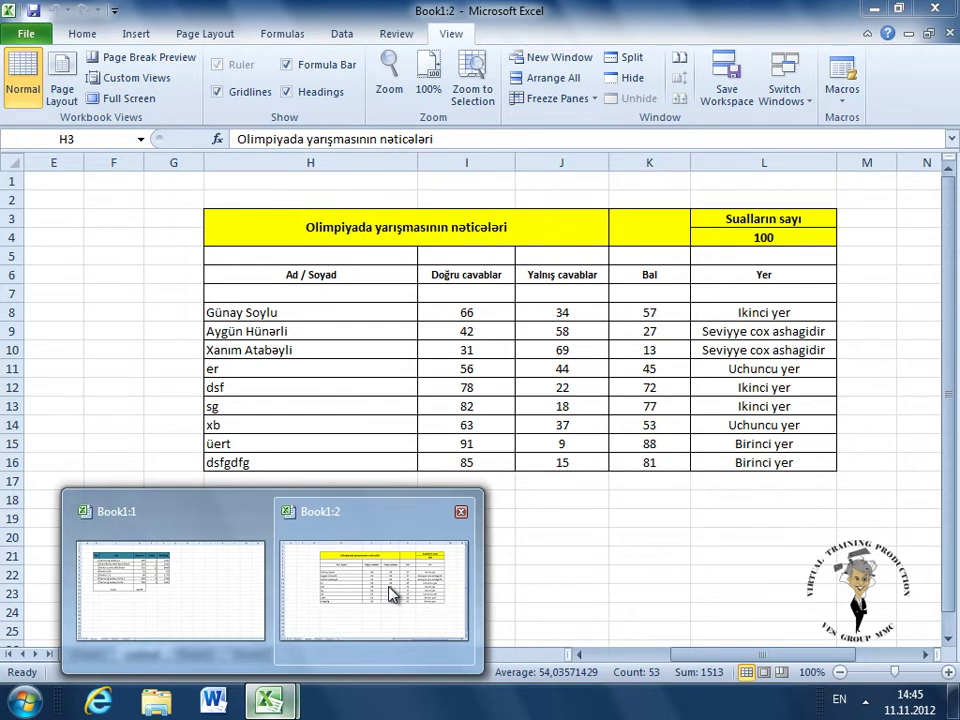
left_click(390, 594)
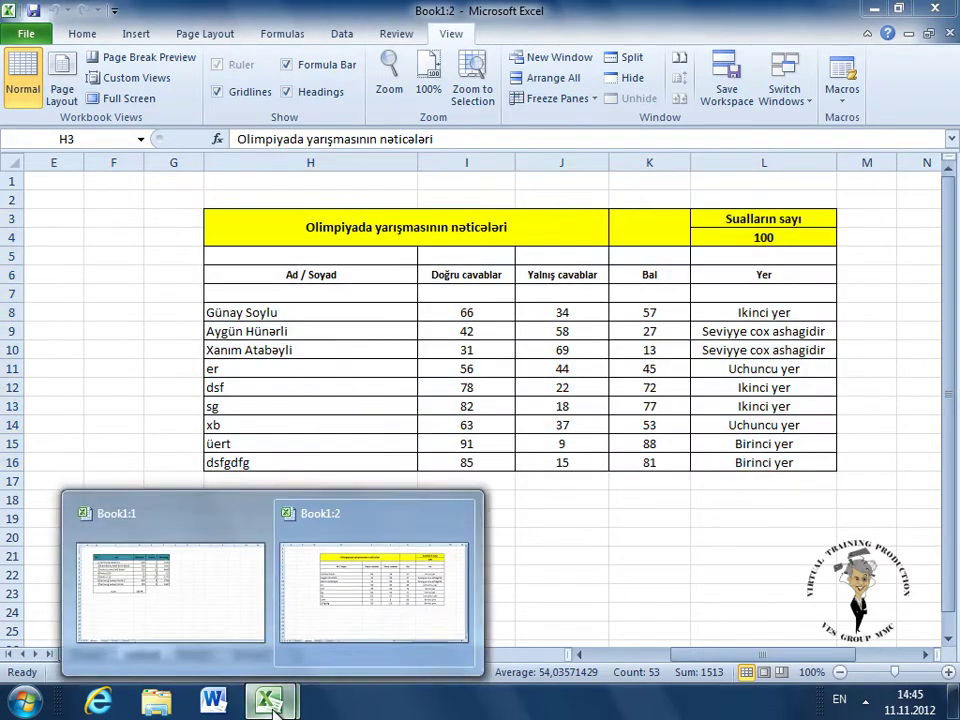
left_click(268, 699)
left_click(133, 585)
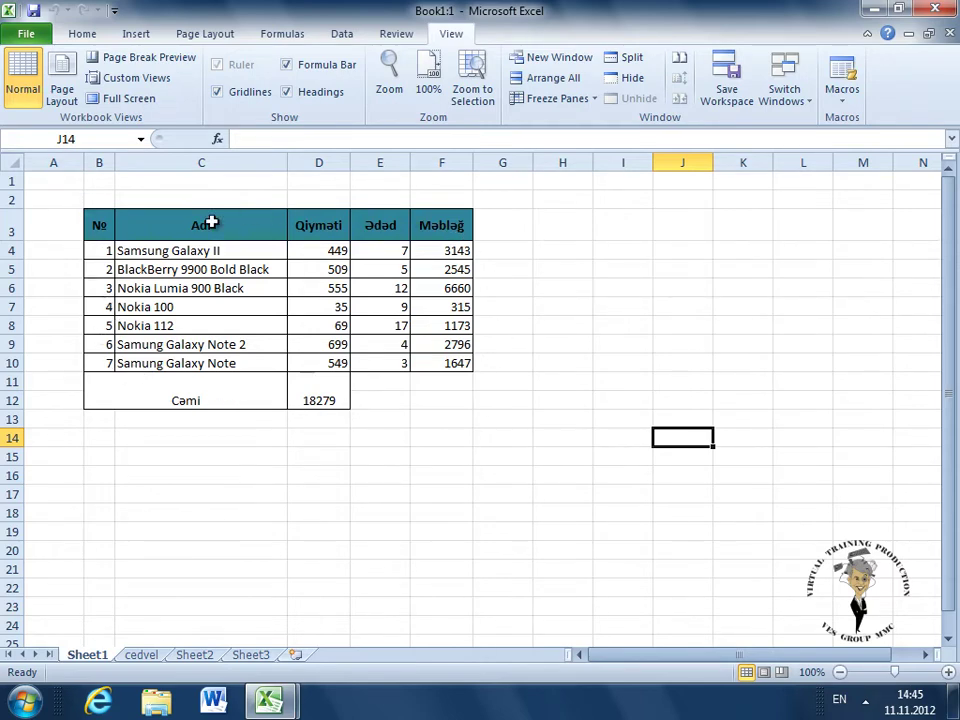
Arrange all windows Vertical, after trying the Horizontal and Cascade options
left_click(556, 79)
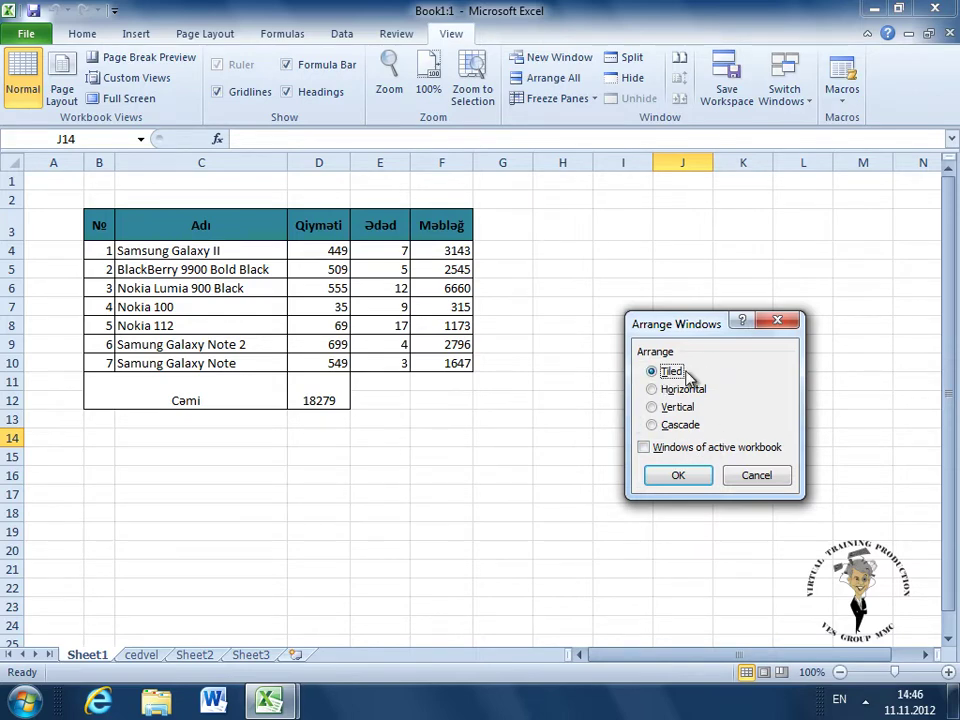
left_click(653, 389)
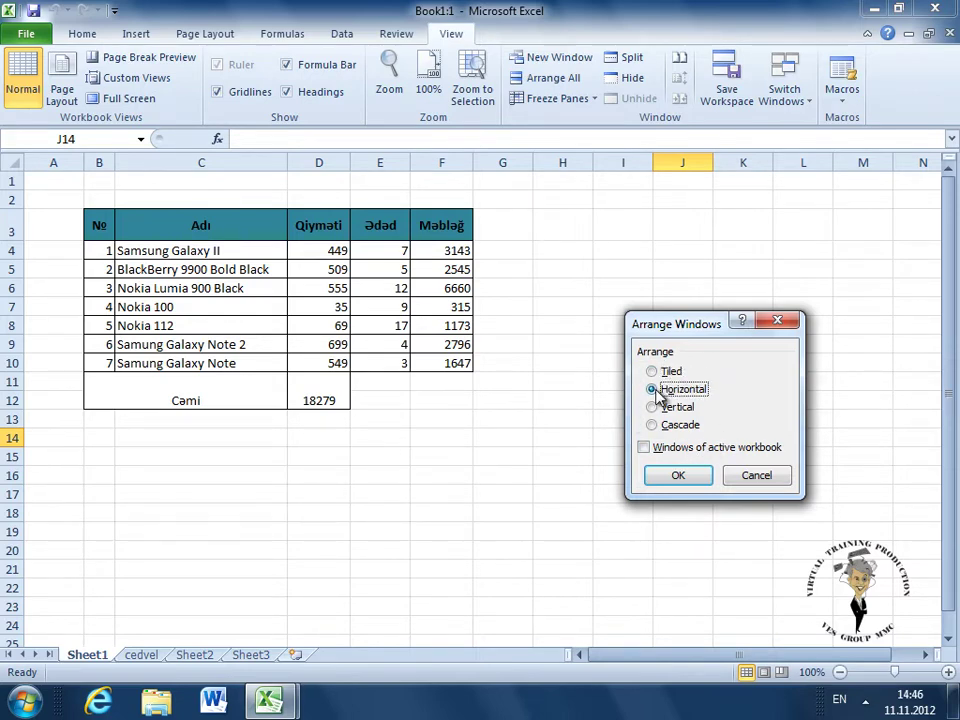
left_click(653, 408)
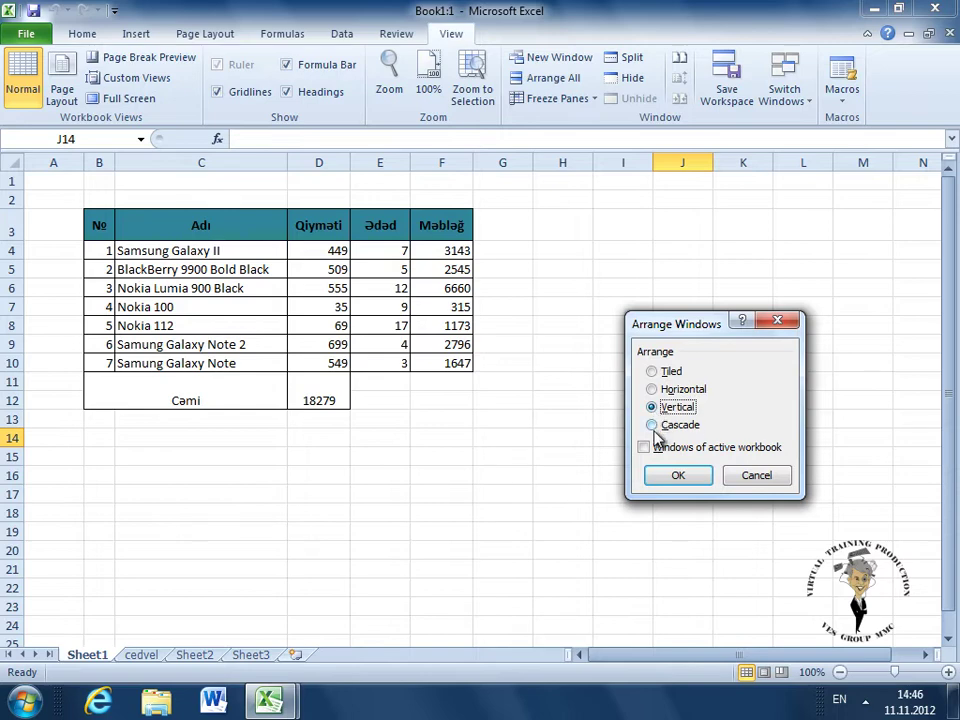
left_click(653, 425)
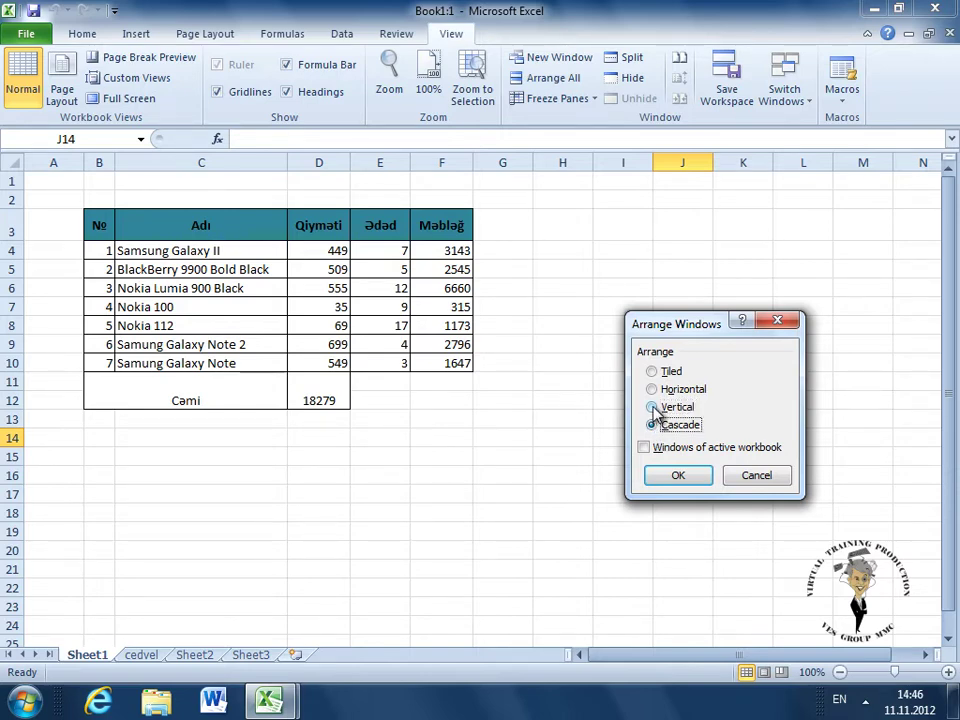
left_click(653, 408)
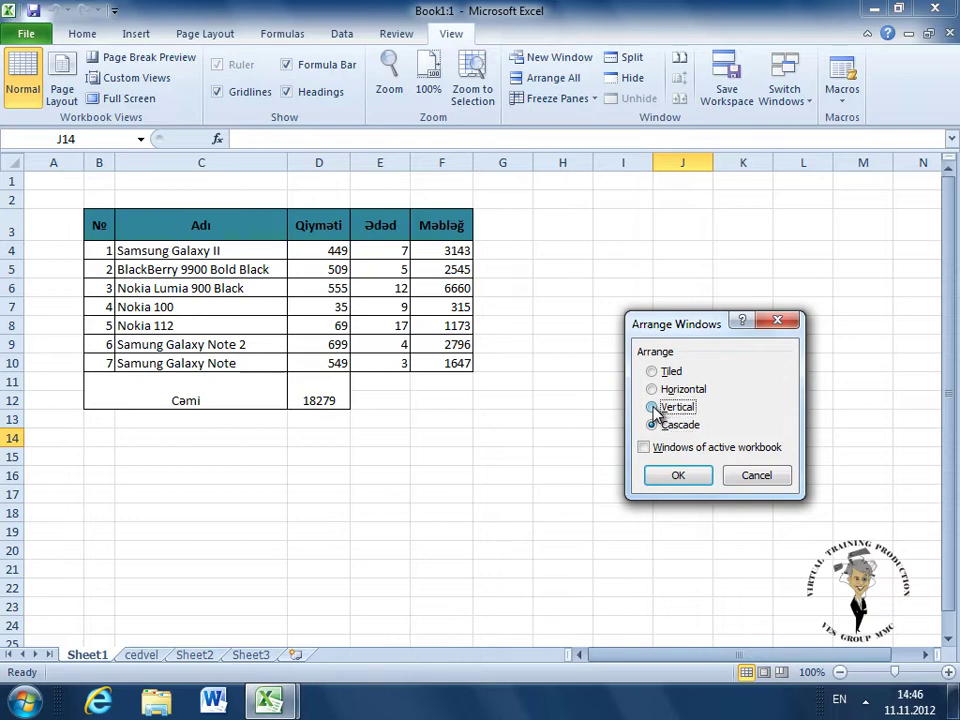
left_click(680, 477)
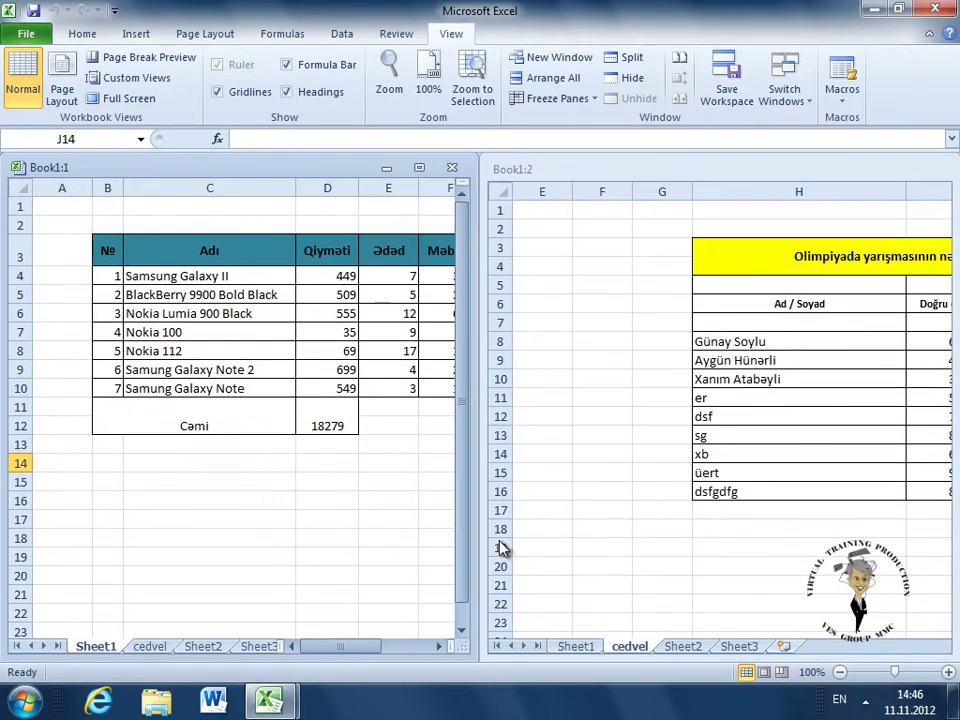
Narrow the right cedvel window and zoom it out so the whole results table fits
mouse_move(488, 544)
left_mouse_down()
mouse_move(518, 541)
mouse_move(514, 500)
left_mouse_up()
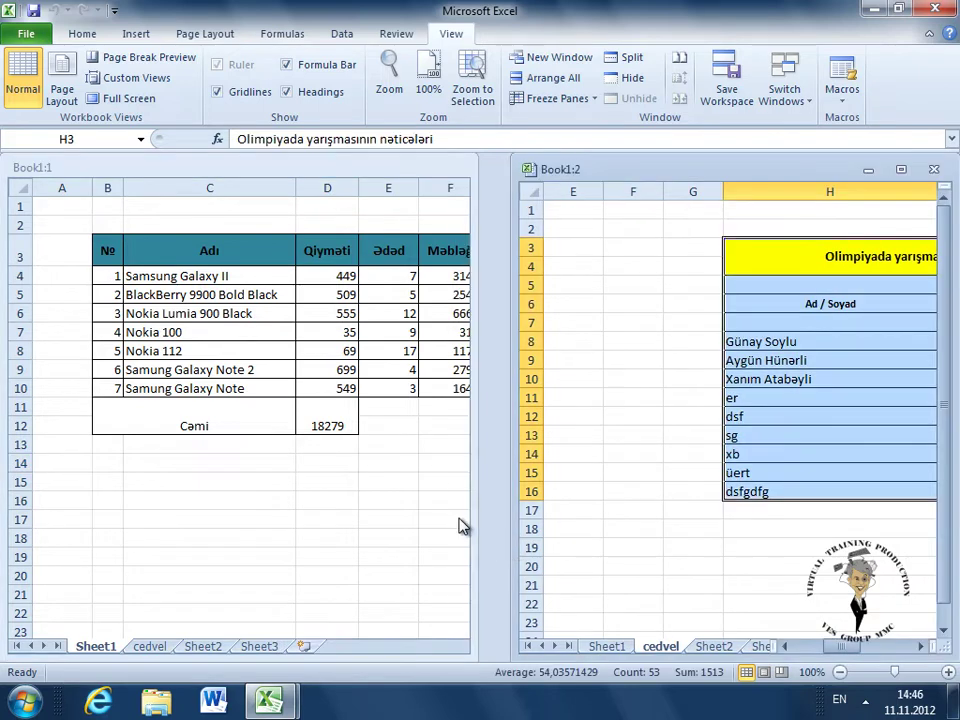
left_click(512, 500)
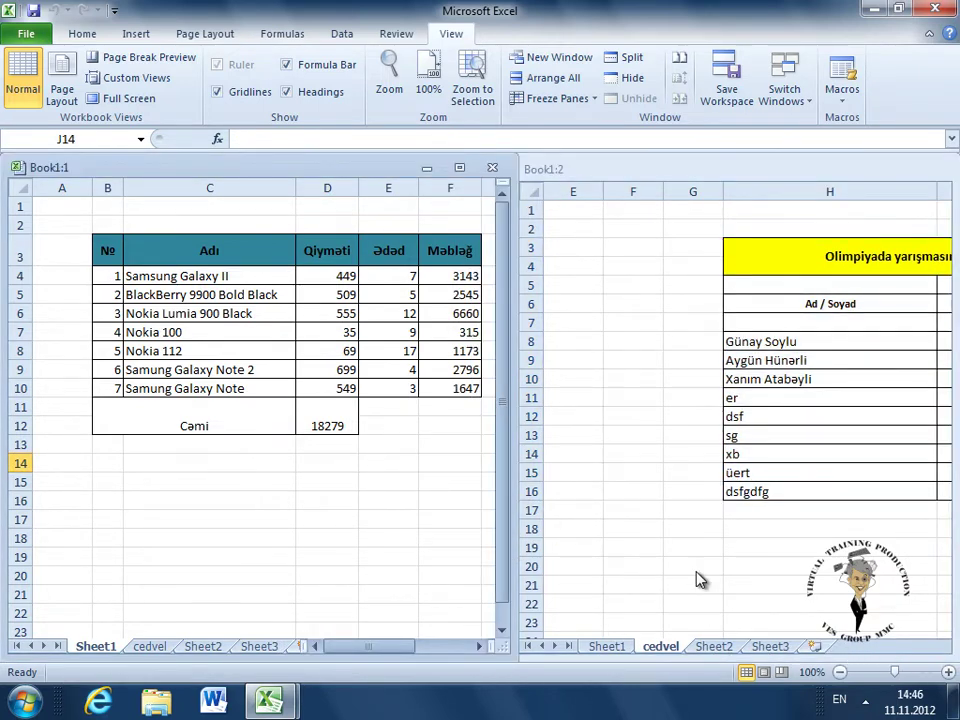
left_click(799, 454)
left_click_drag(845, 648, 858, 647)
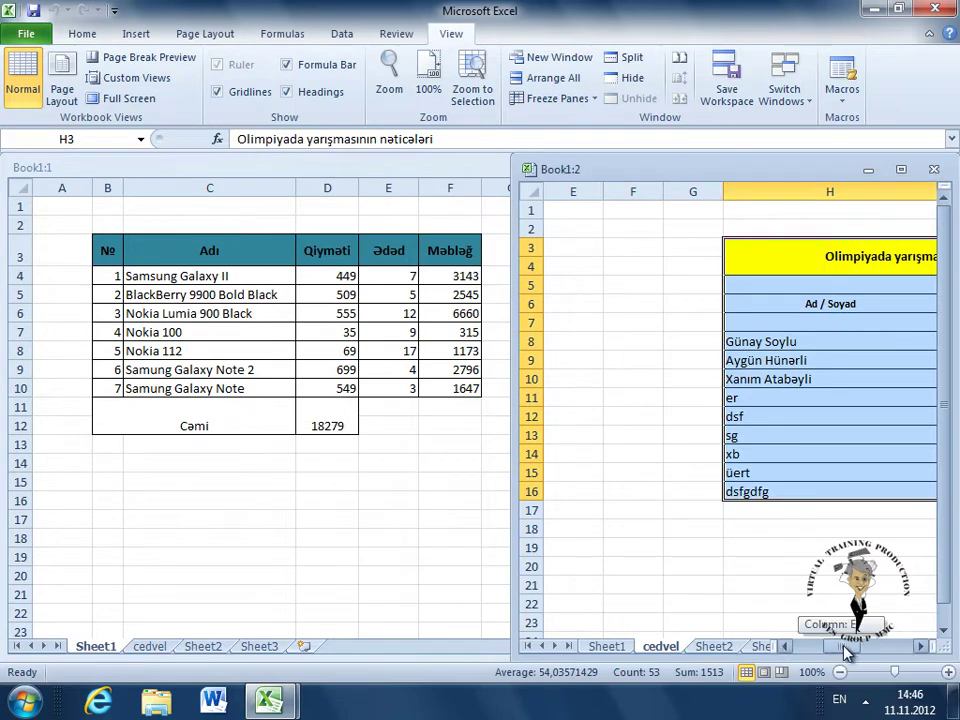
left_click(508, 540)
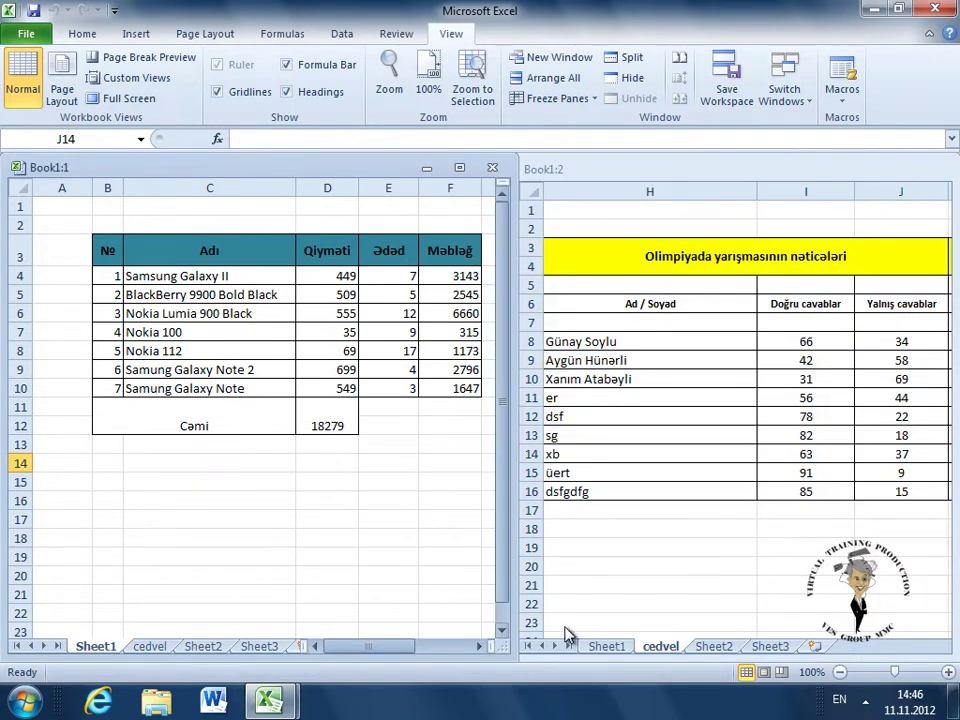
left_click(767, 640)
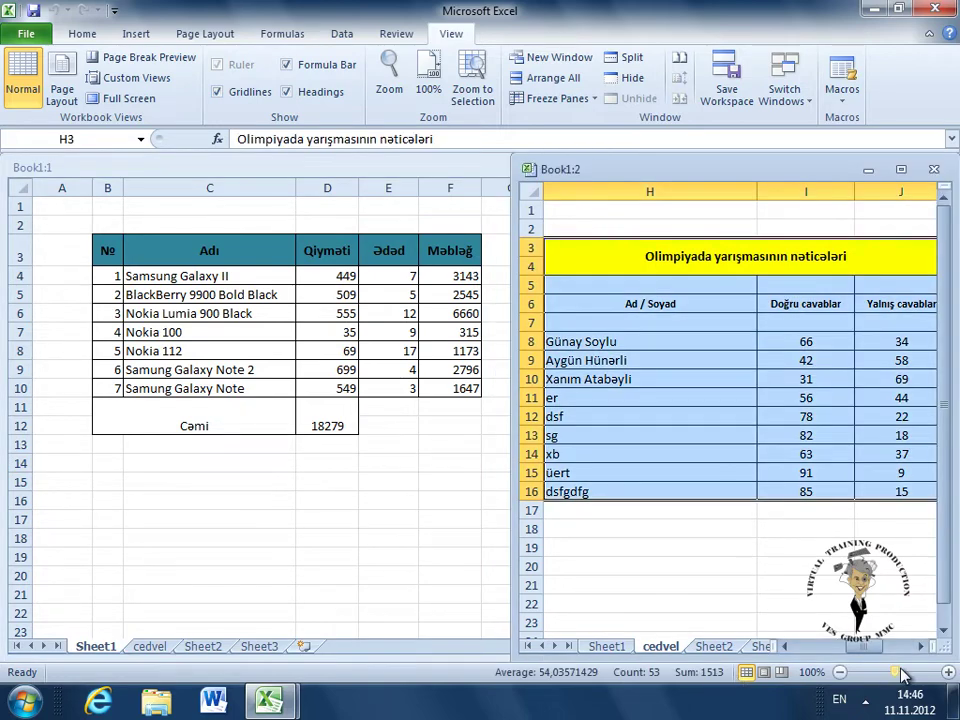
left_click_drag(895, 673, 882, 681)
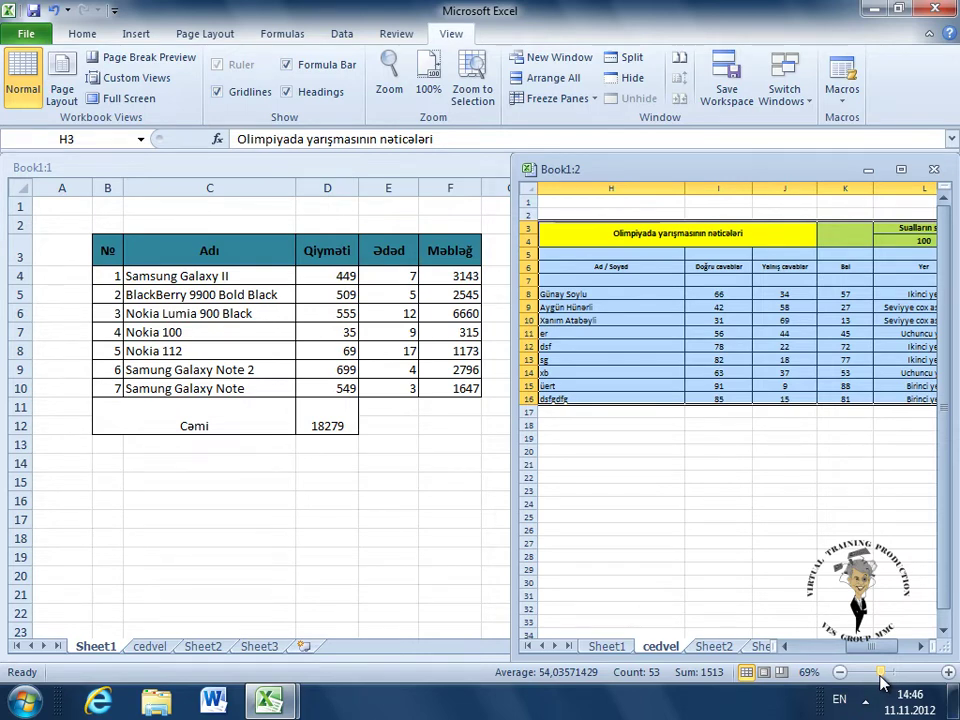
Arrange the open workbook windows horizontally with Arrange All
left_click(557, 80)
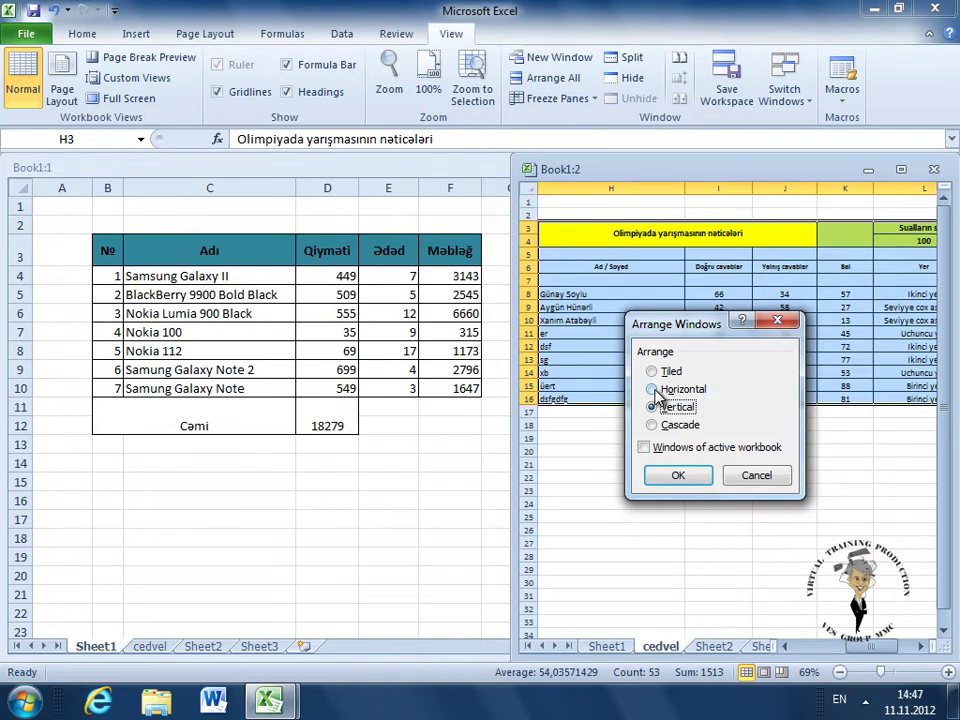
left_click(652, 389)
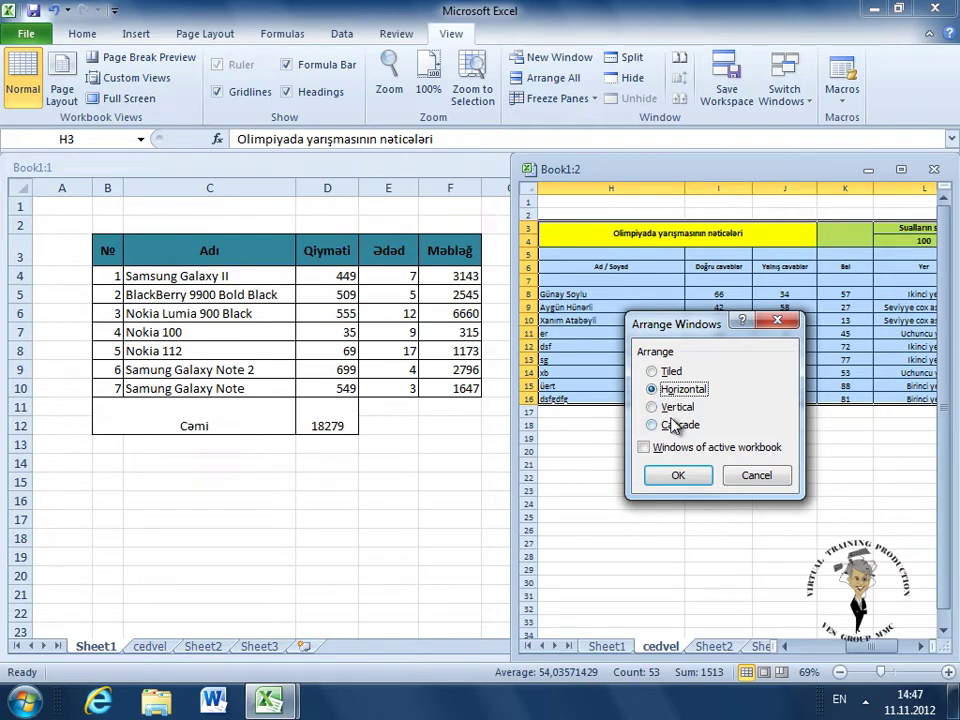
left_click(680, 477)
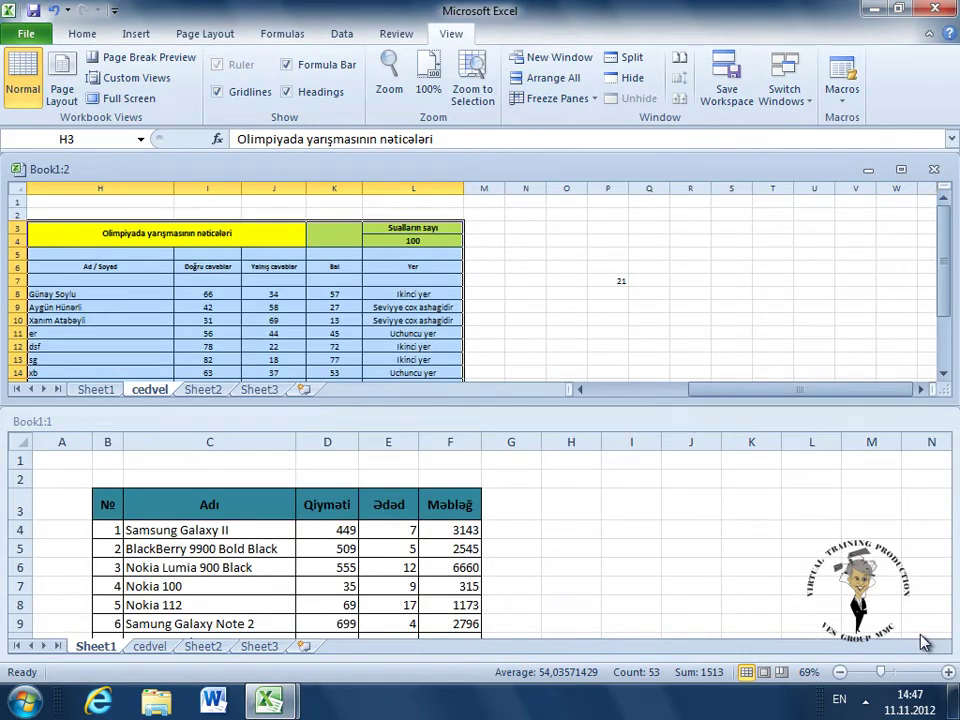
Zoom the Sheet1 window to 80% and the cedvel window to 60%, showing their lower rows
left_click(808, 525)
left_click_drag(943, 500, 943, 515)
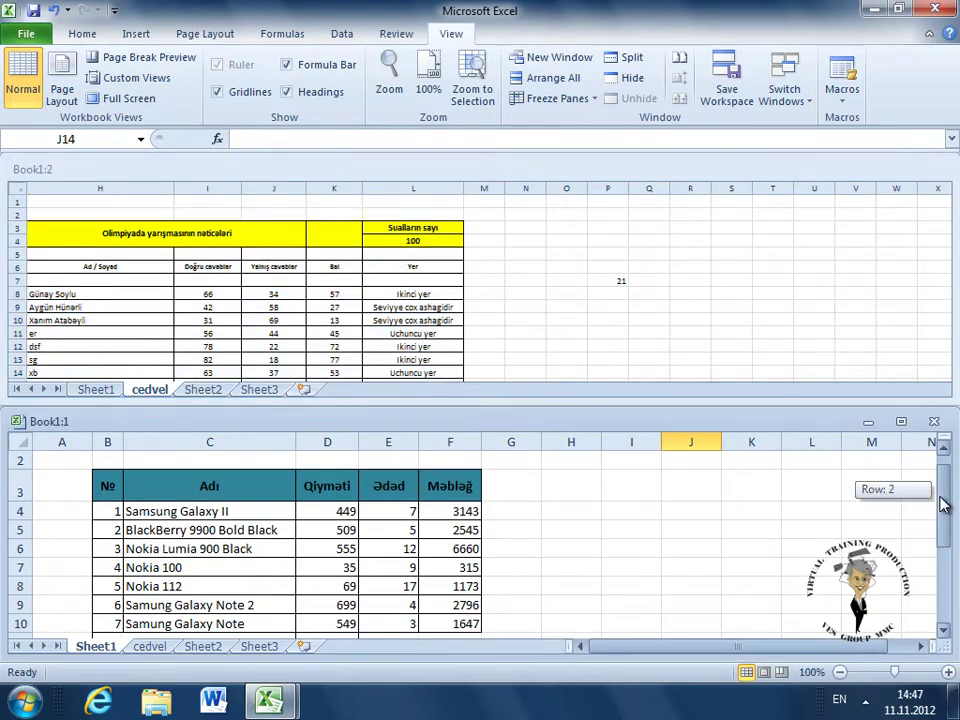
left_click(840, 671)
left_click(840, 671)
left_click(948, 636)
left_click(948, 636)
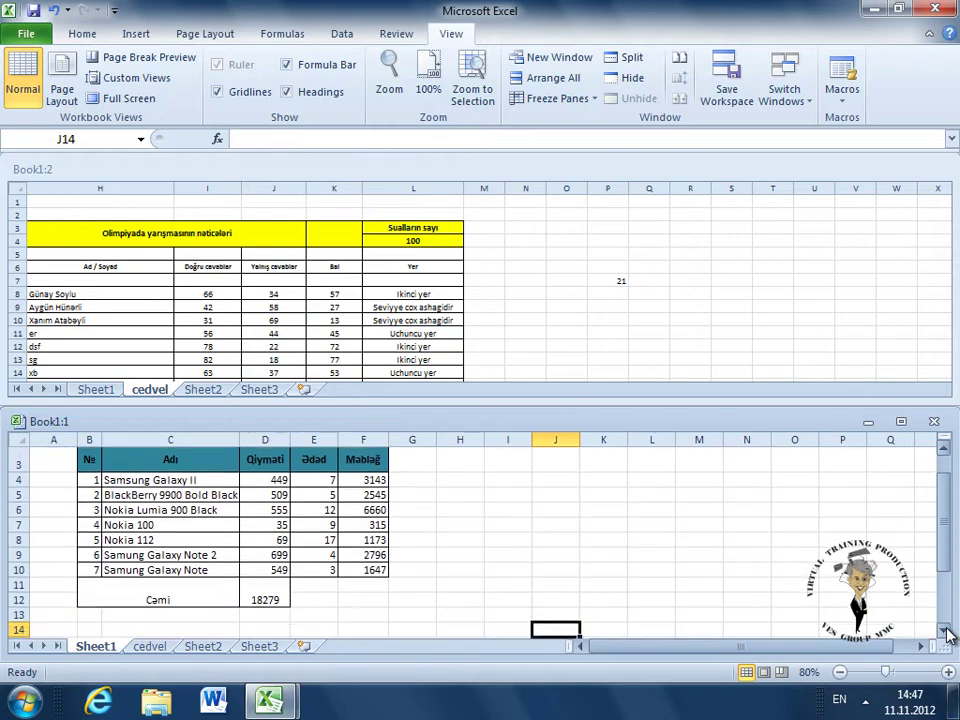
left_click(929, 355)
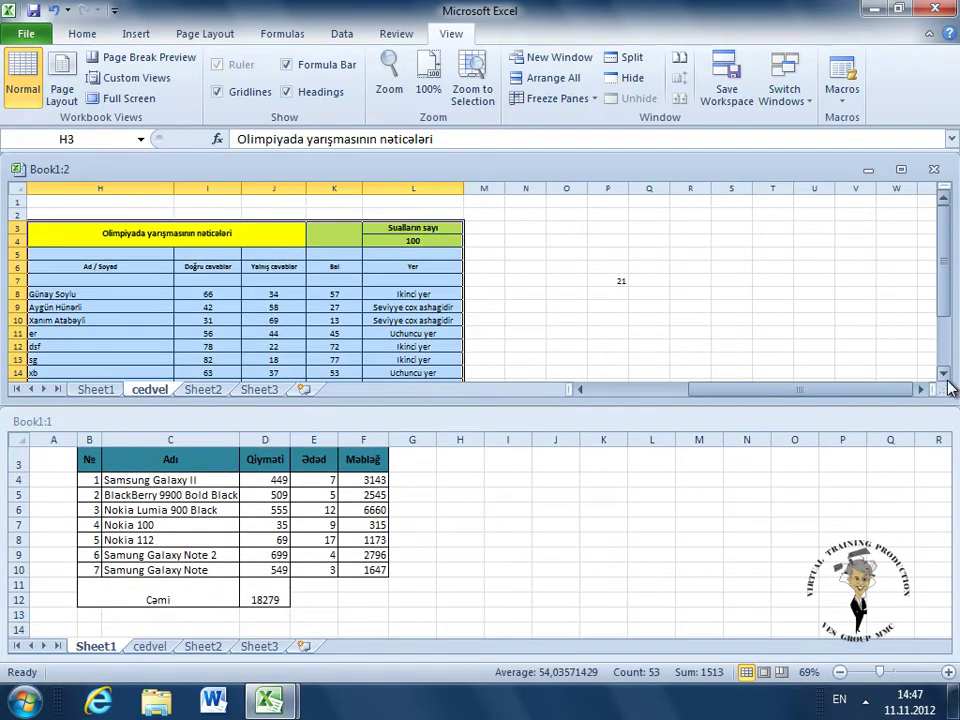
left_click(943, 373)
left_click(943, 373)
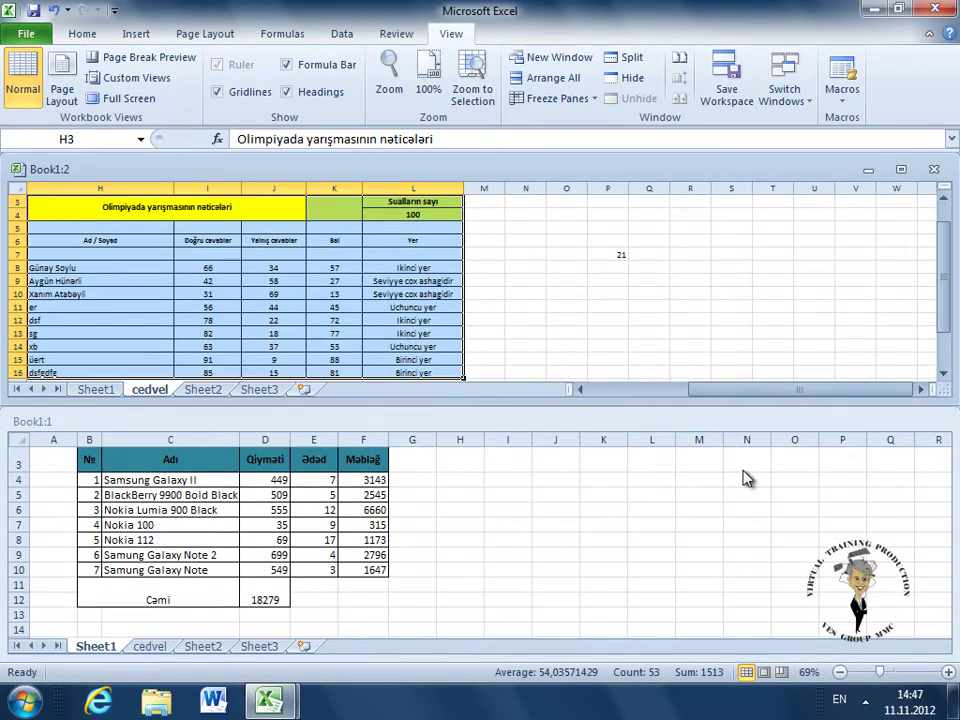
left_click(841, 672)
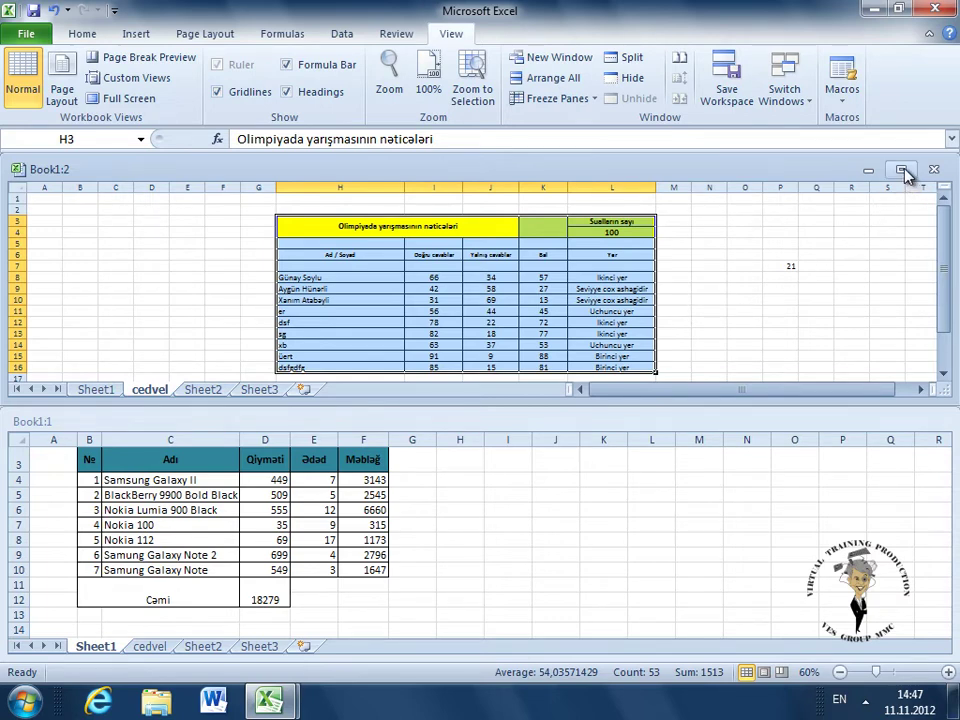
Maximize the Book1:2 cedvel window, reset zoom to 100% and select cell M10
left_click(898, 422)
left_click(897, 169)
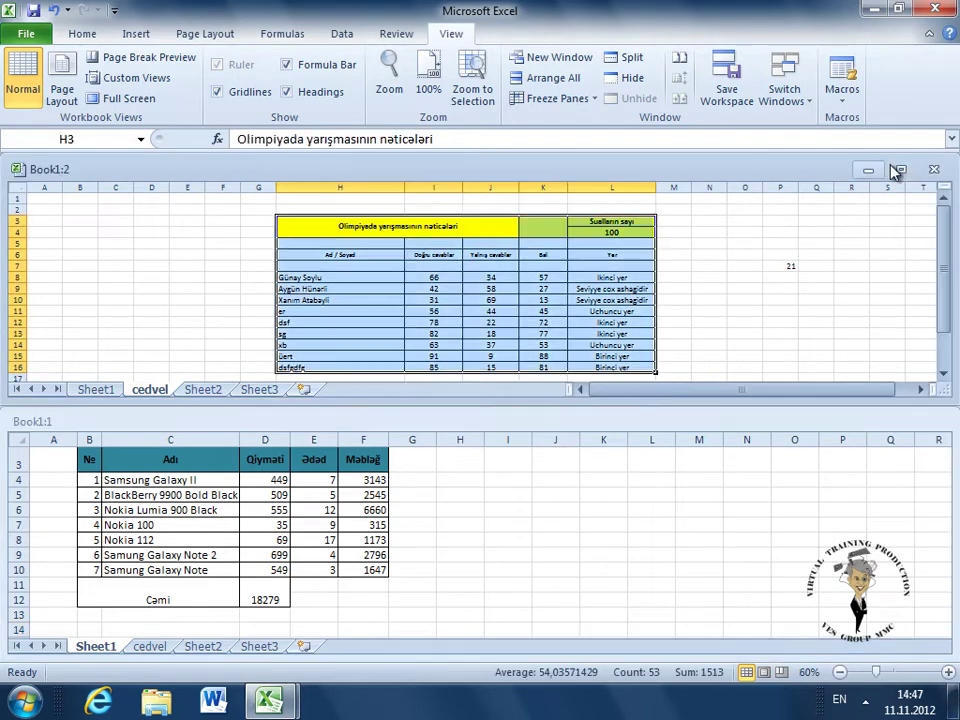
left_click(898, 170)
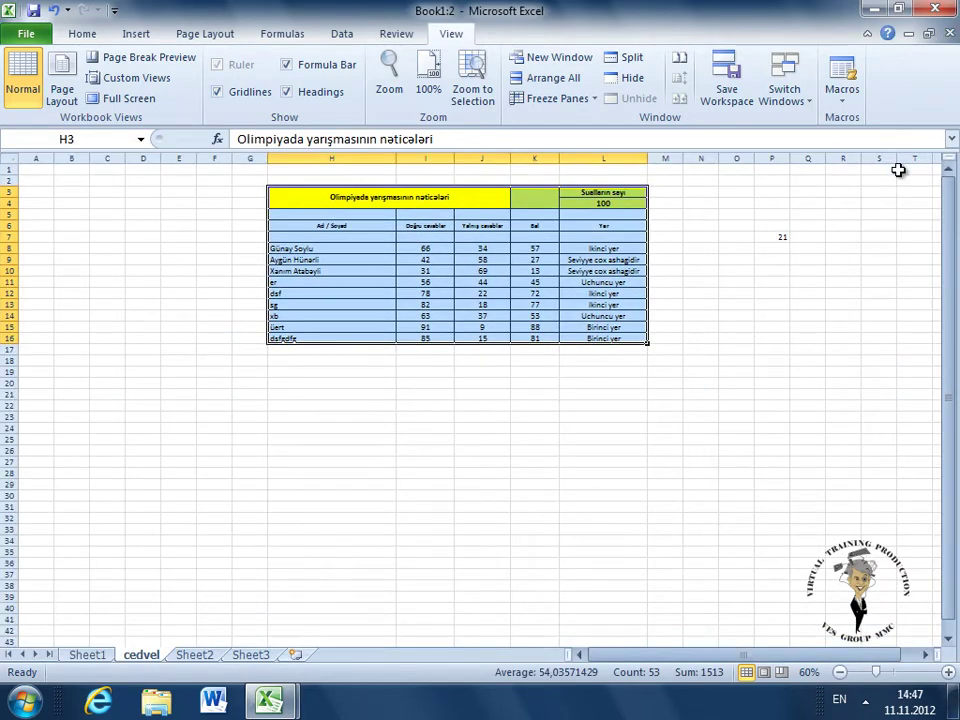
left_click(428, 89)
left_click(825, 349)
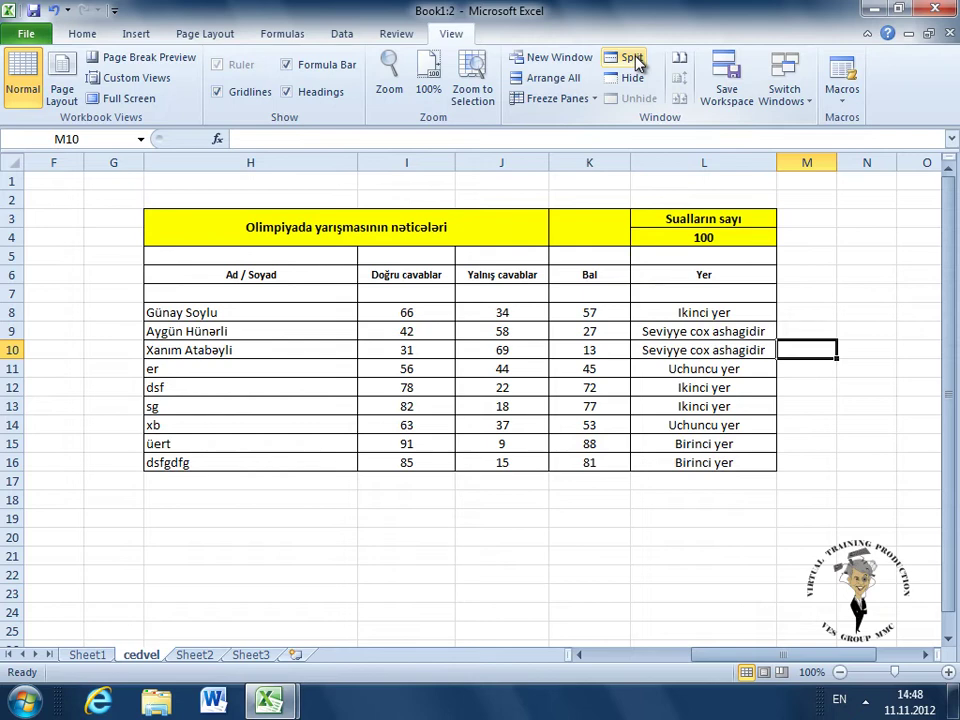
Split the cedvel sheet into panes and move the vertical divider to just after column I
left_click(634, 58)
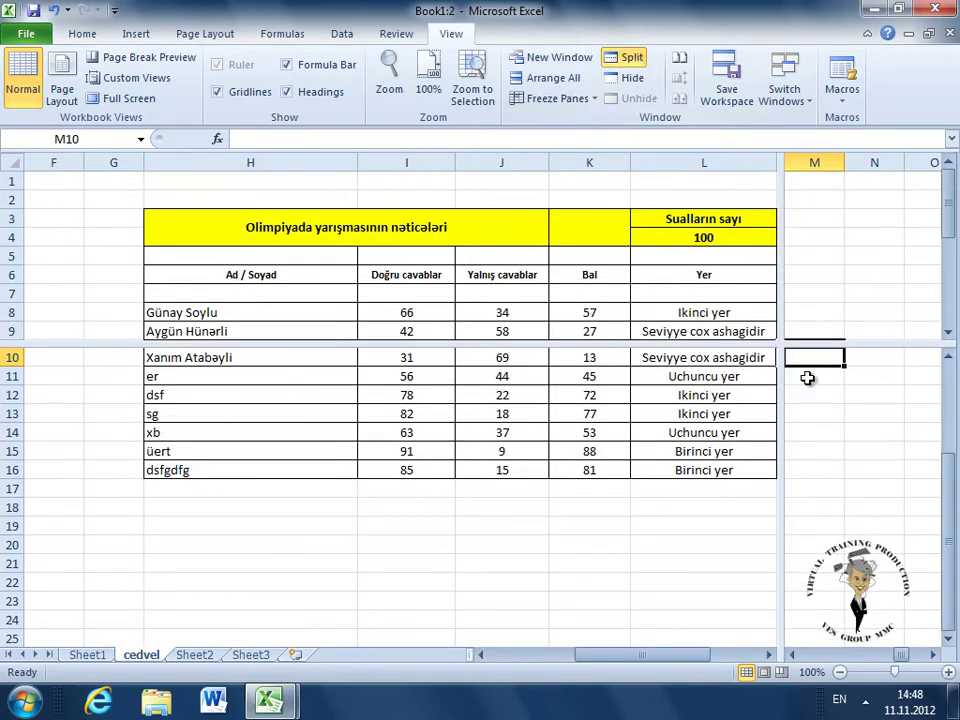
left_click_drag(780, 343, 634, 398)
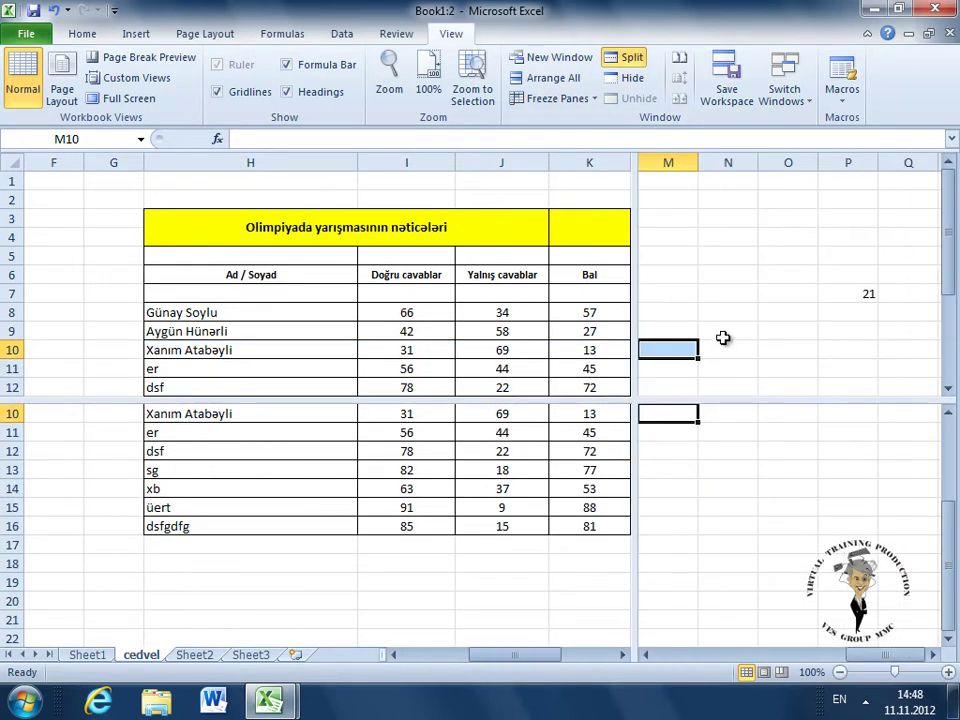
left_click(527, 330)
scroll(552, 342, "down", 2)
scroll(552, 342, "down", 3)
scroll(553, 343, "up", 3)
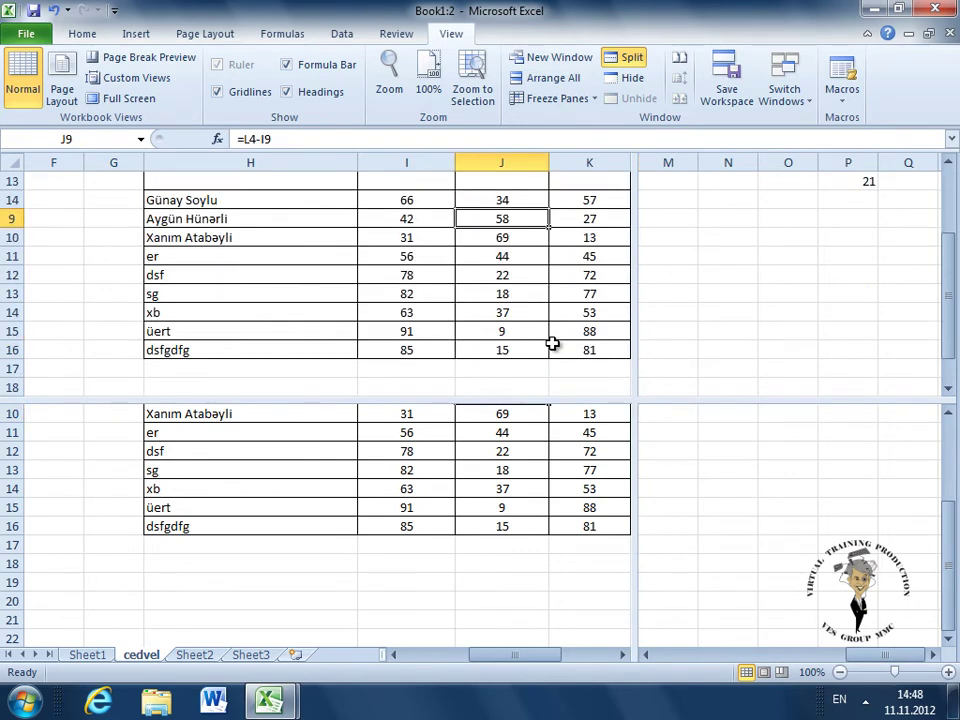
scroll(552, 343, "up", 1)
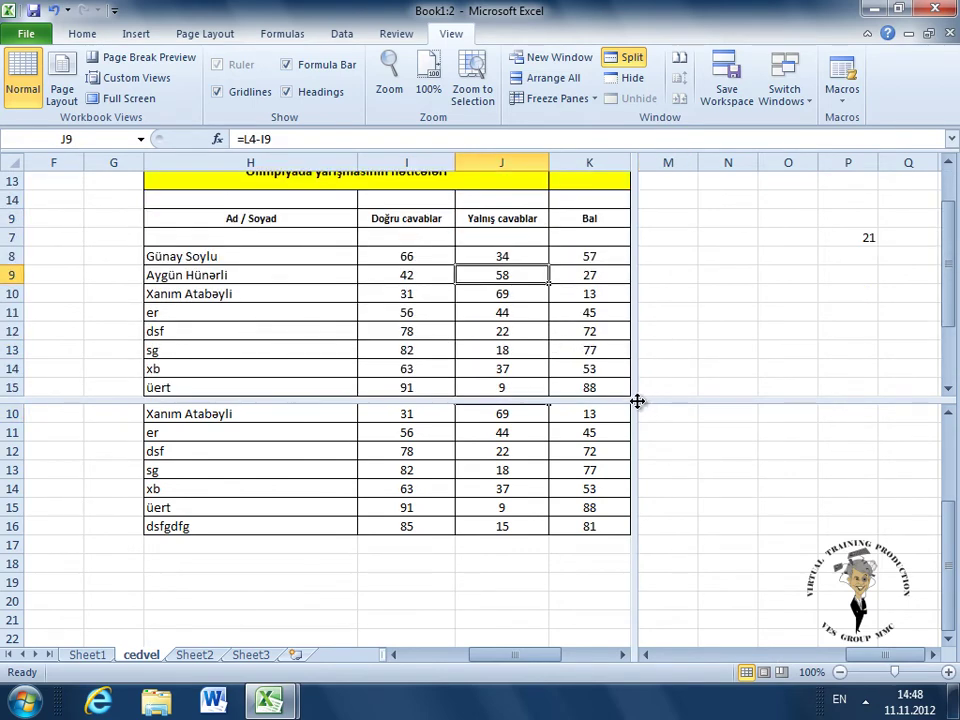
left_click_drag(636, 401, 462, 401)
left_click(313, 314)
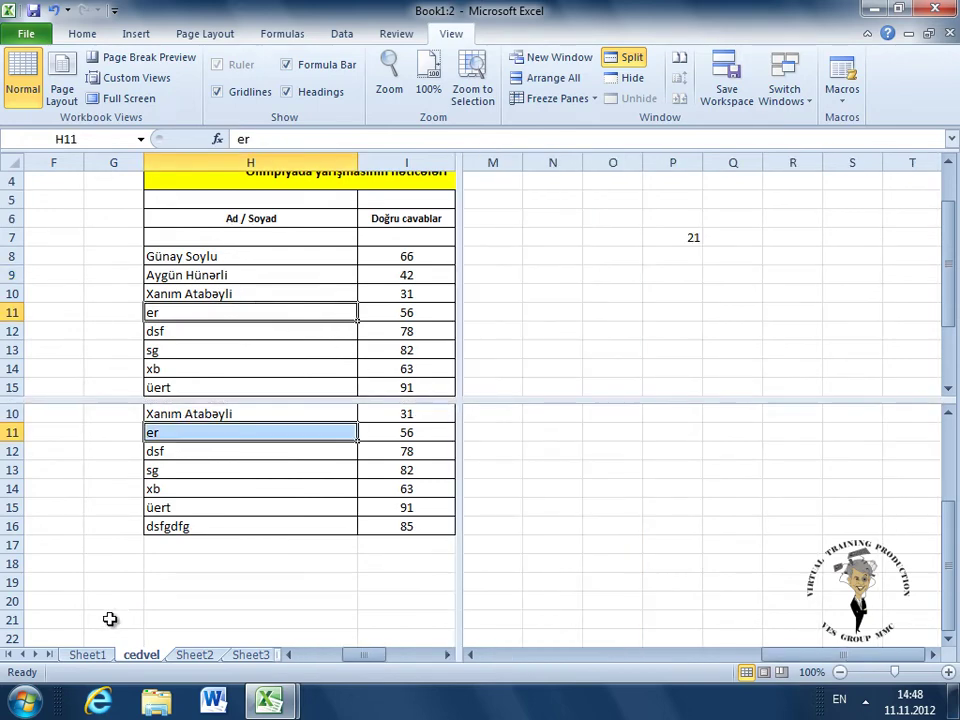
Switch to Sheet1 and back, then select cells H7, I13 and O5 across the panes
left_click(90, 656)
left_click(140, 656)
left_click(286, 244)
left_click(409, 469)
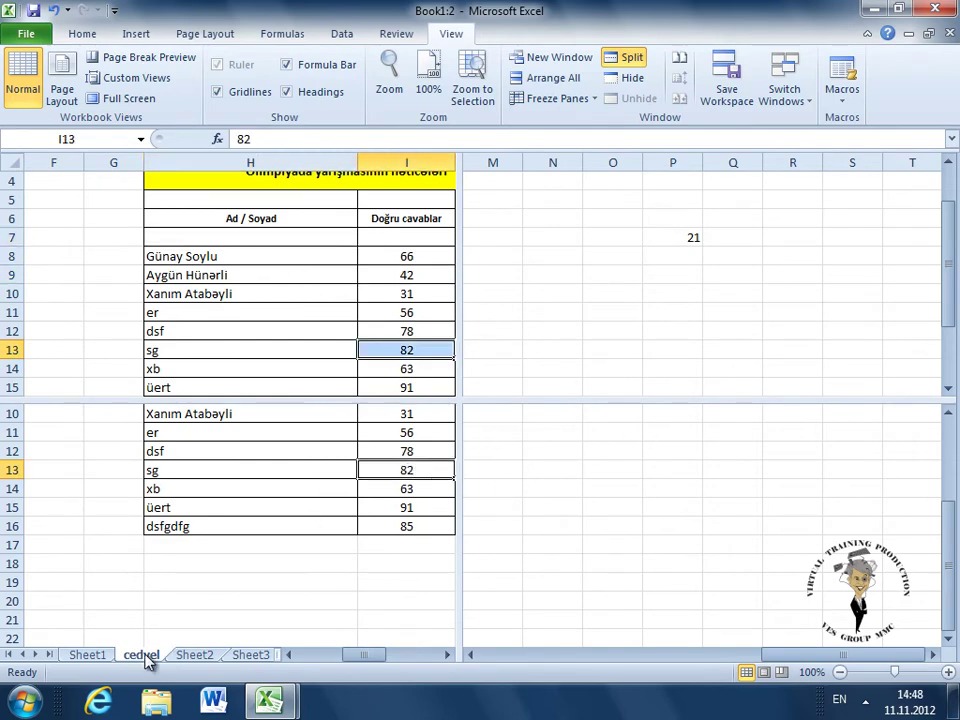
left_click(605, 204)
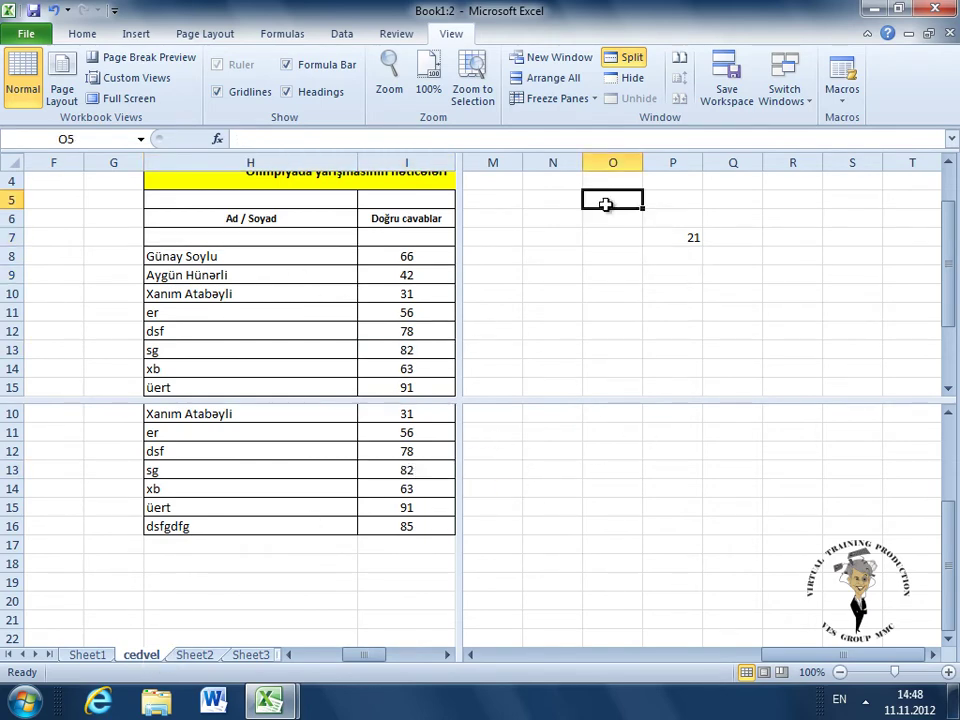
Select ranges N5:O11 and N12:R21 and cells Q10 and H15, then scroll the lower pane to the top
left_click(555, 254)
mouse_move(555, 200)
left_mouse_down()
mouse_move(628, 318)
mouse_move(789, 336)
left_mouse_up()
left_click_drag(555, 451, 814, 612)
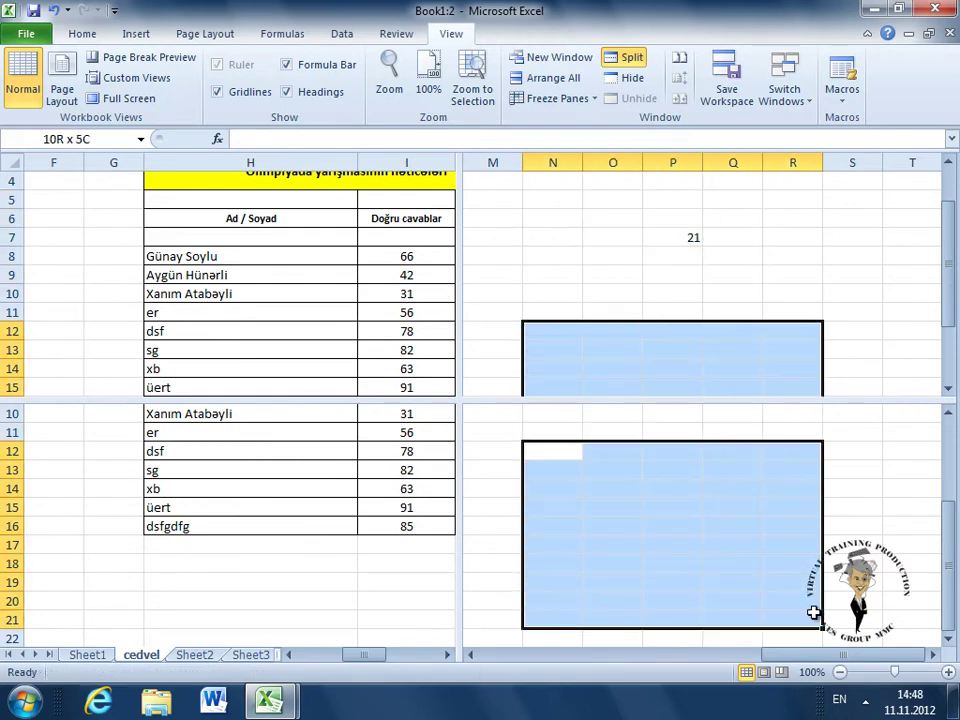
left_click(726, 294)
left_click(321, 503)
scroll(323, 501, "up", 3)
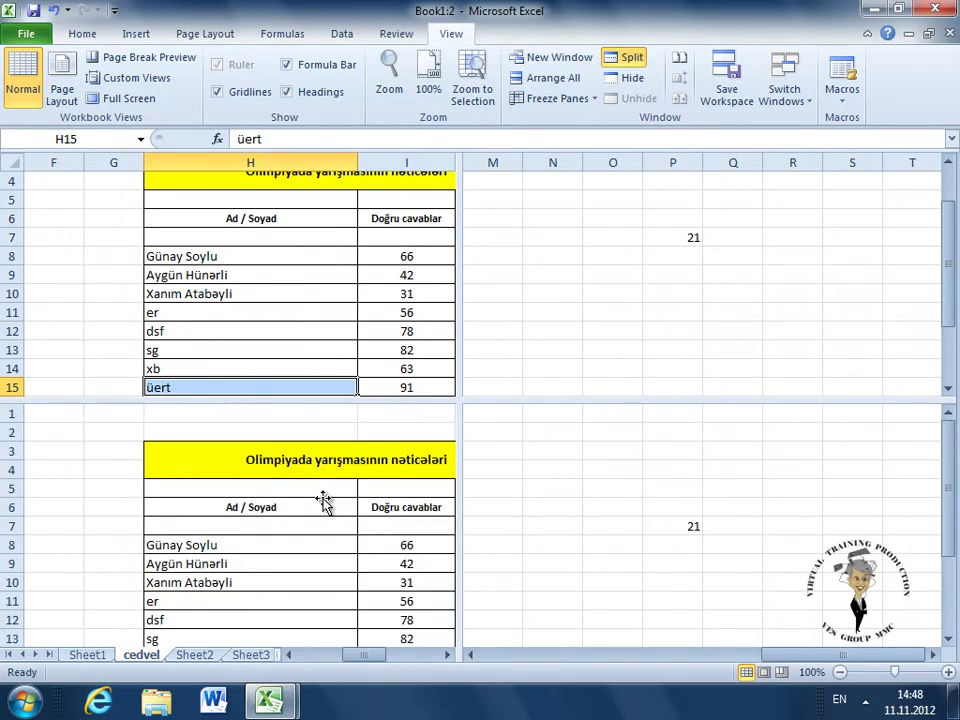
scroll(324, 500, "down", 3)
scroll(322, 499, "down", 2)
scroll(325, 502, "up", 3)
scroll(326, 500, "up", 2)
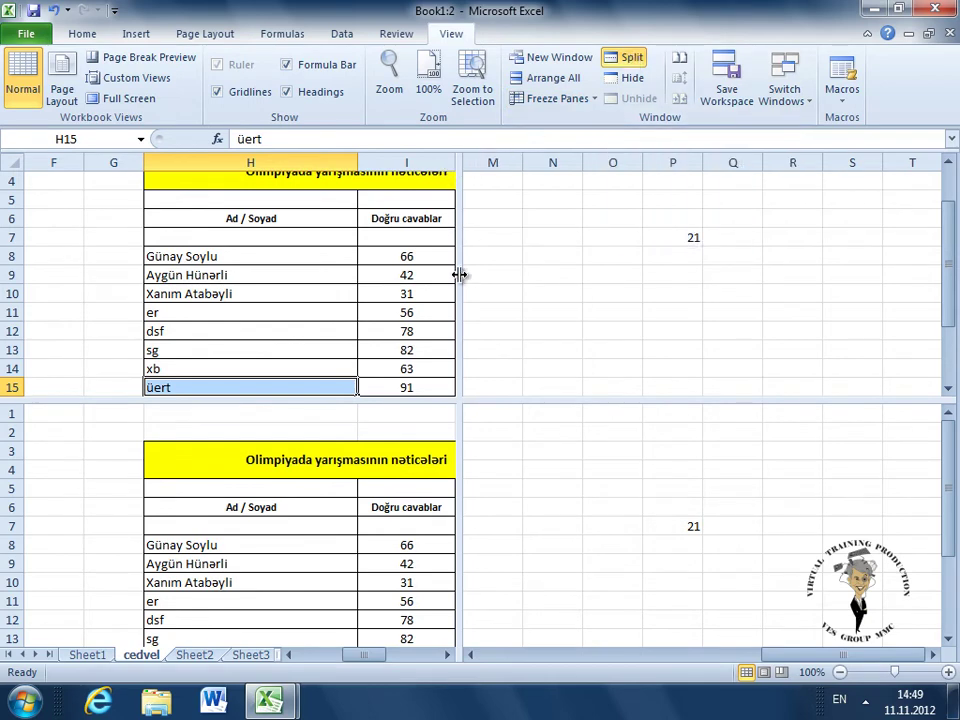
Turn off the pane split and hide the Book1:2 window
left_click(624, 64)
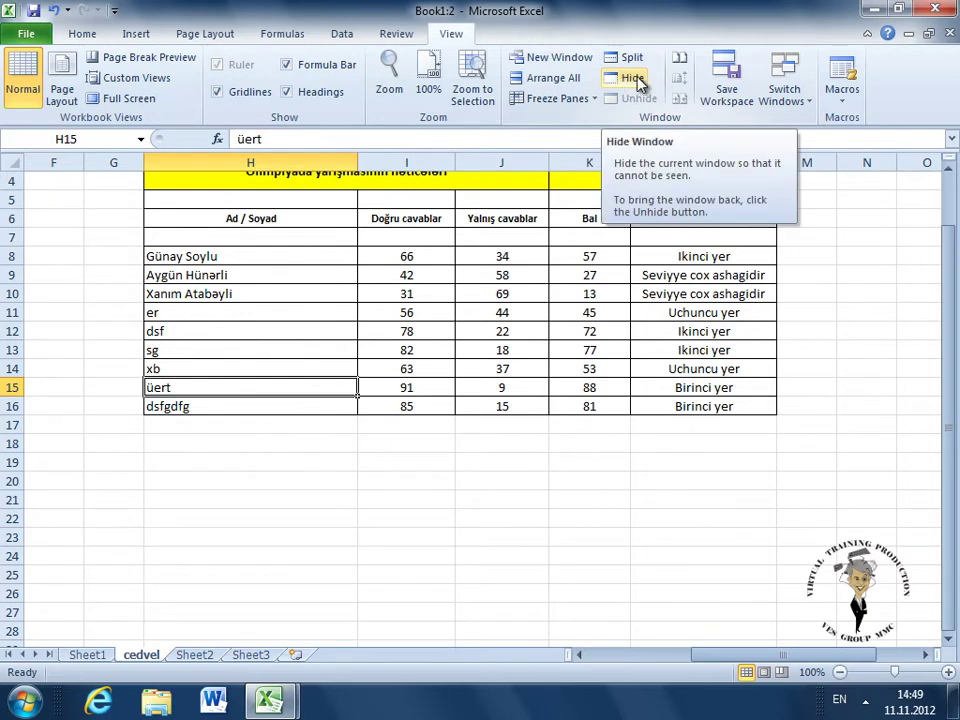
left_click(635, 79)
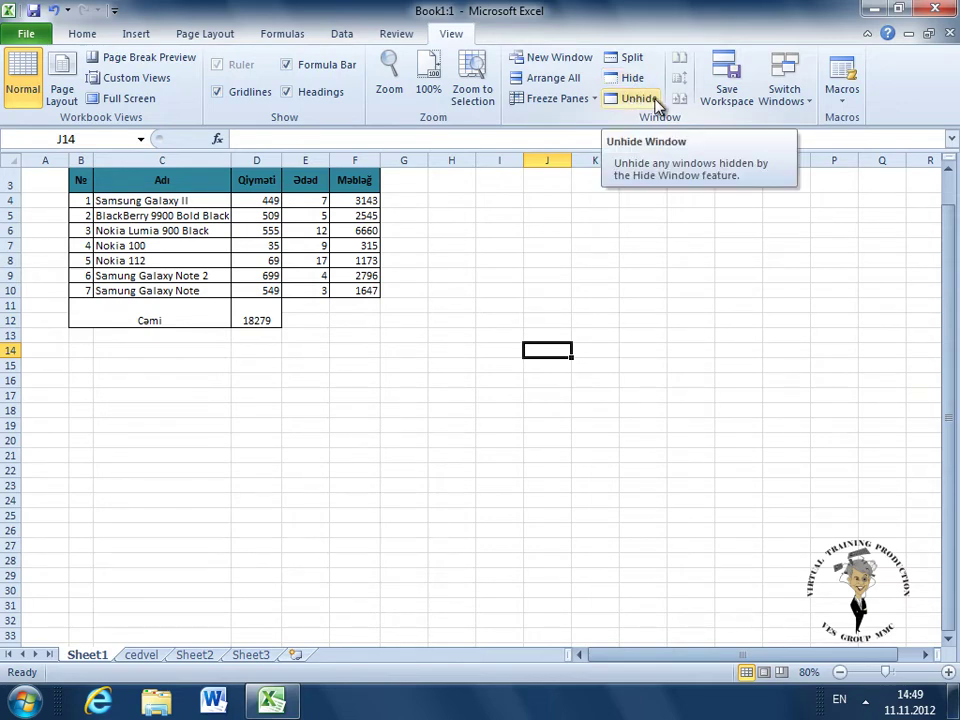
Unhide the Book1:2 window from the Unhide list to return to the cedvel sheet
left_click(632, 100)
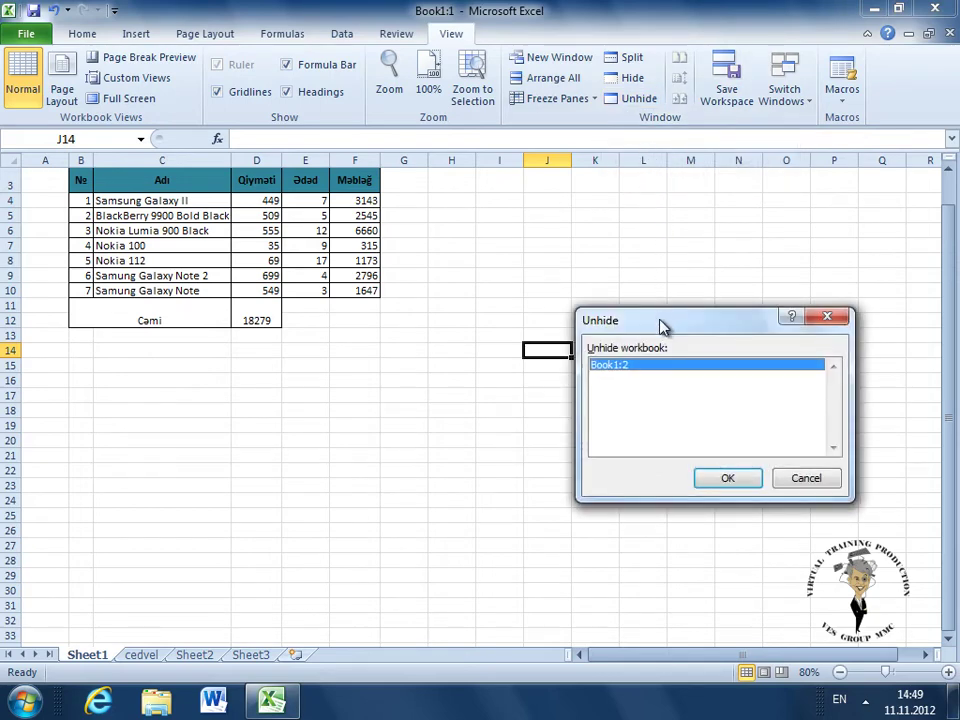
left_click_drag(663, 327, 604, 222)
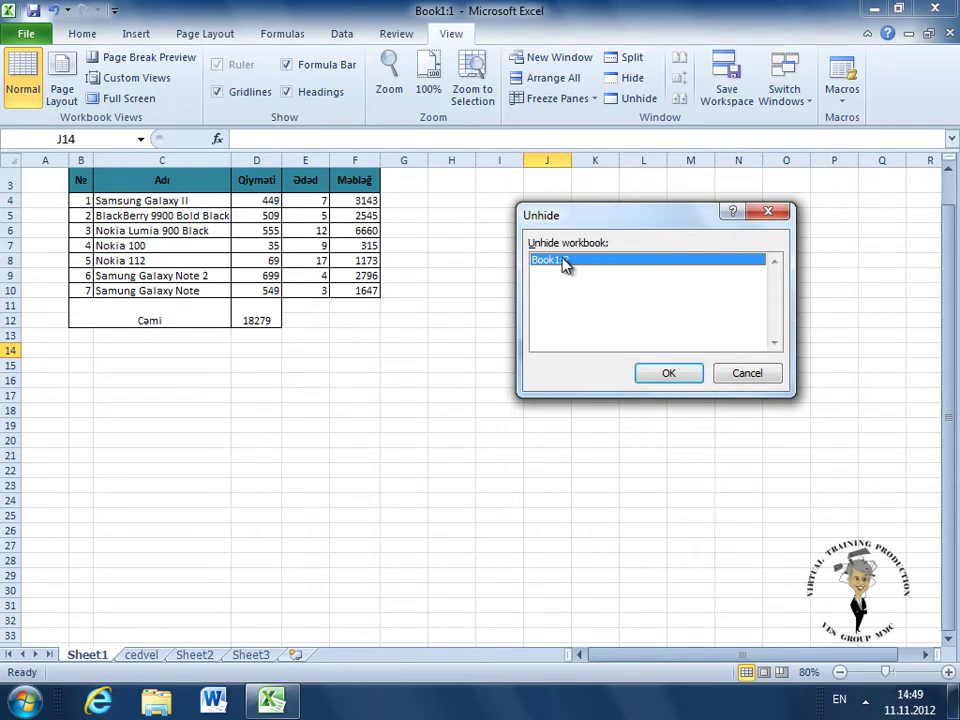
left_click(670, 375)
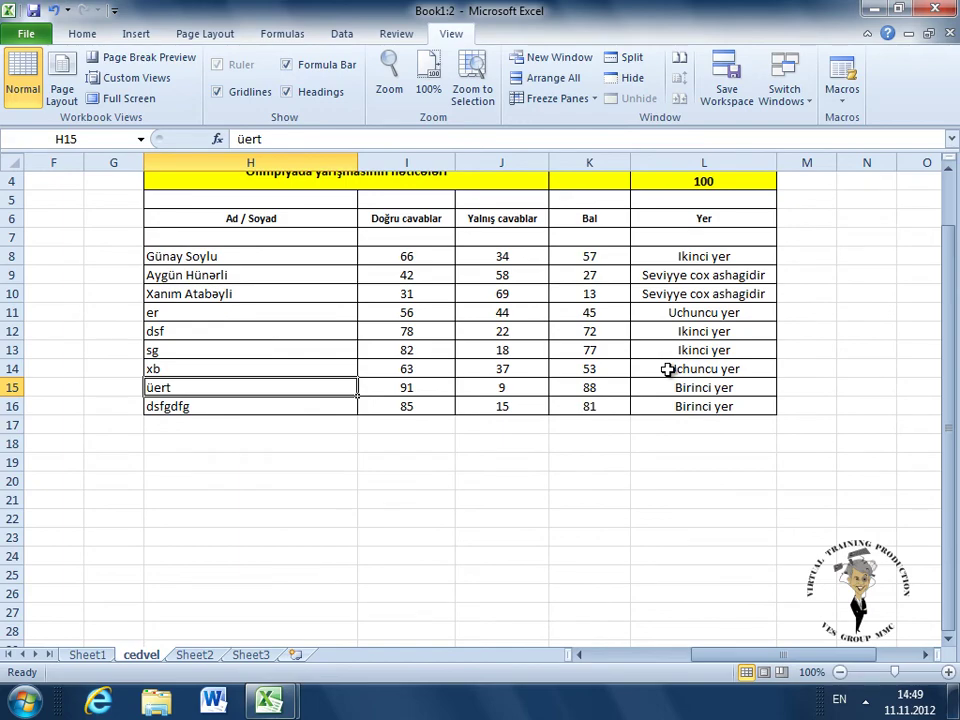
left_click(633, 77)
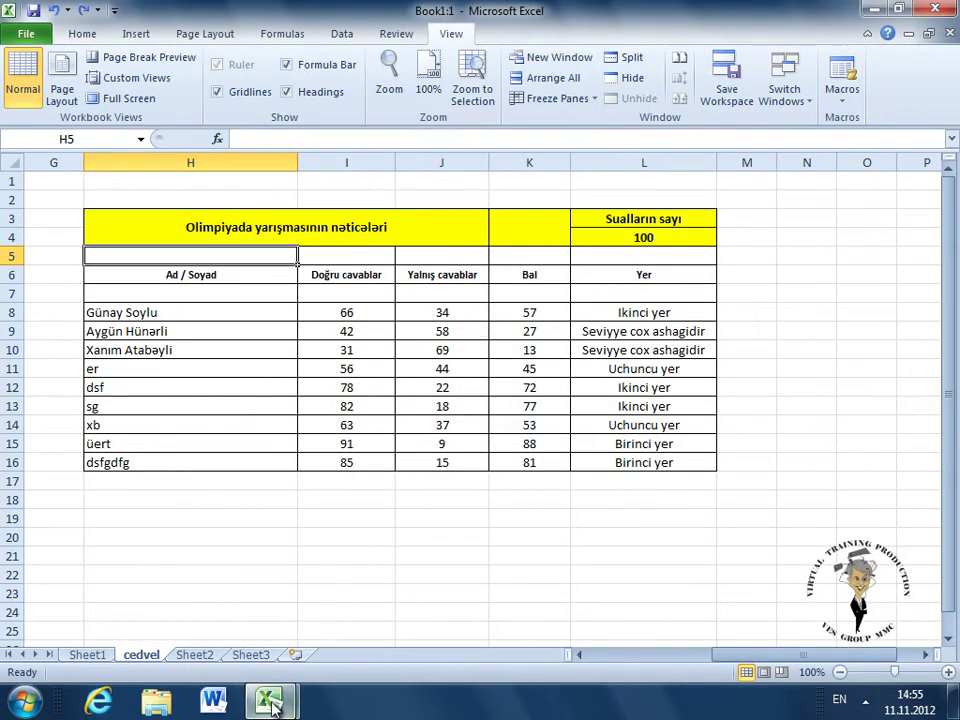
Use Switch Windows to bring the 2 Book1:2 window to the front
mouse_move(278, 702)
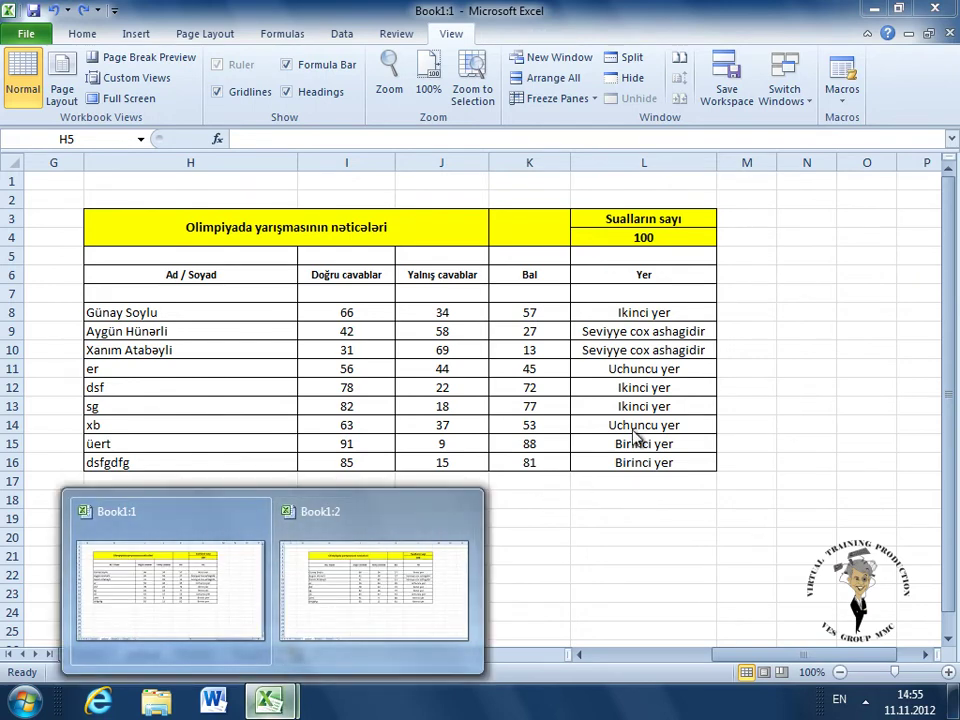
left_click(784, 95)
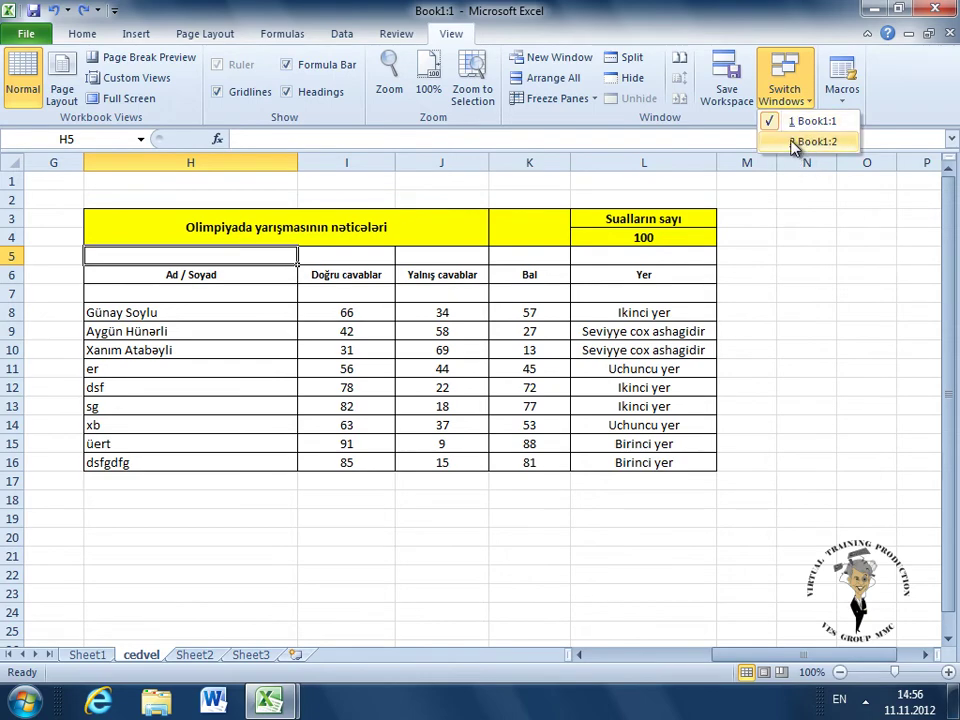
left_click(810, 142)
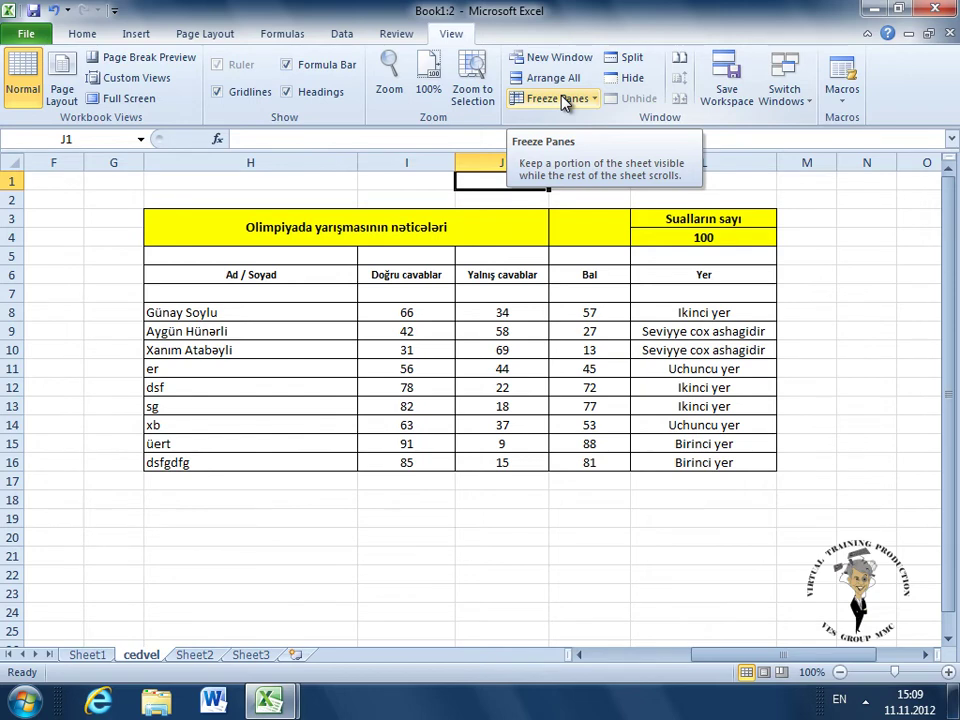
Try row 5 and several ranges, settle on cell H5, then show the Freeze Panes options
left_click(10, 256)
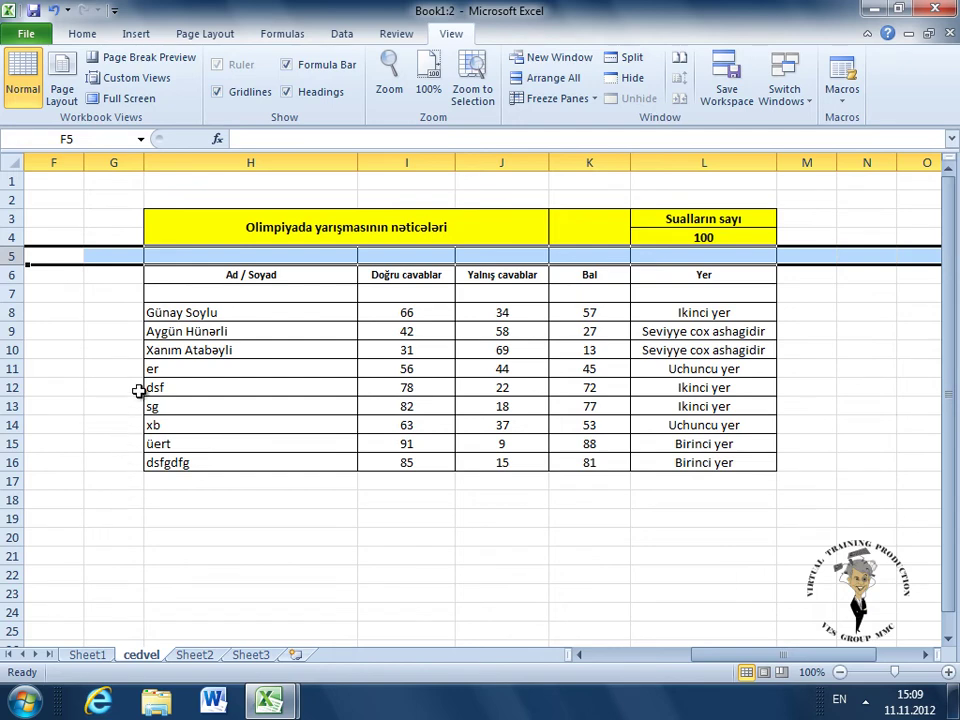
left_click(183, 258)
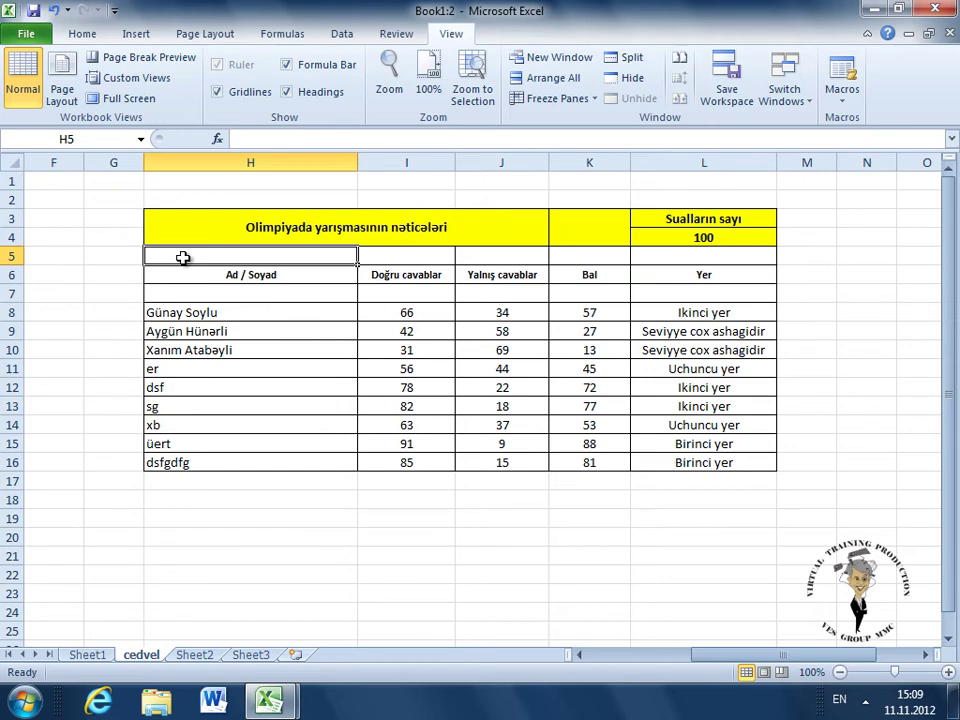
left_click_drag(183, 258, 210, 426)
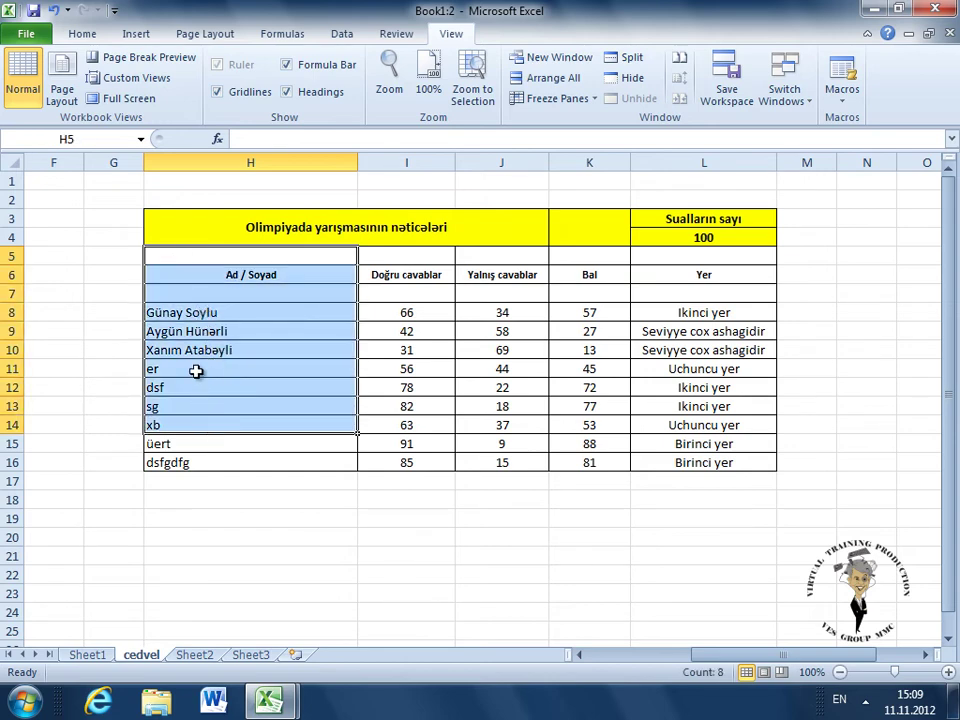
left_click_drag(223, 259, 717, 275)
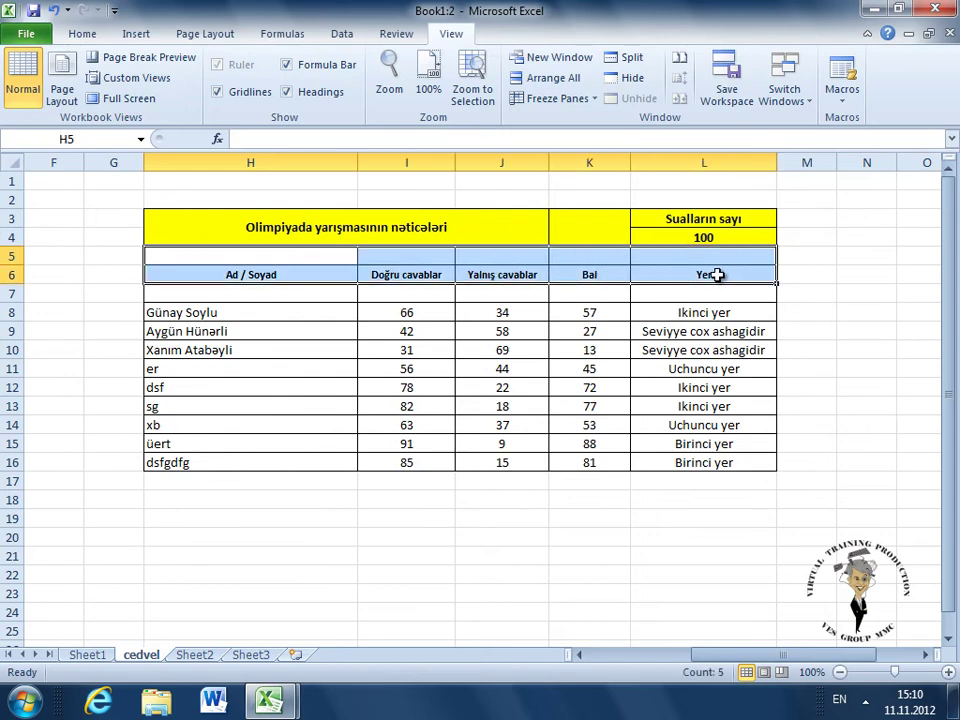
left_click(692, 249, "shift")
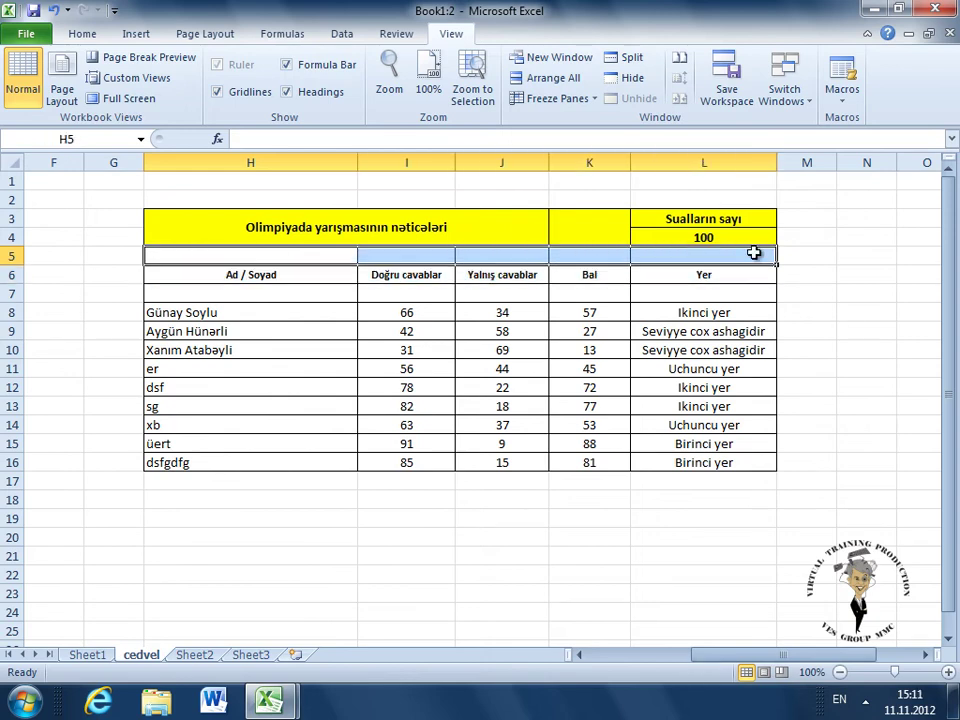
left_click(157, 257)
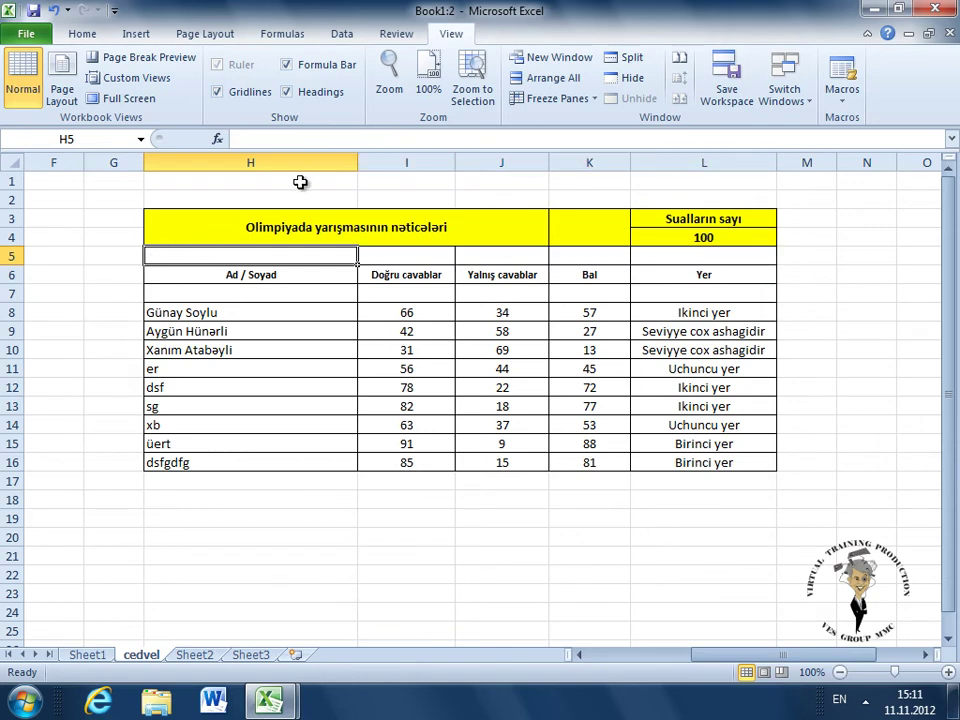
left_click(597, 99)
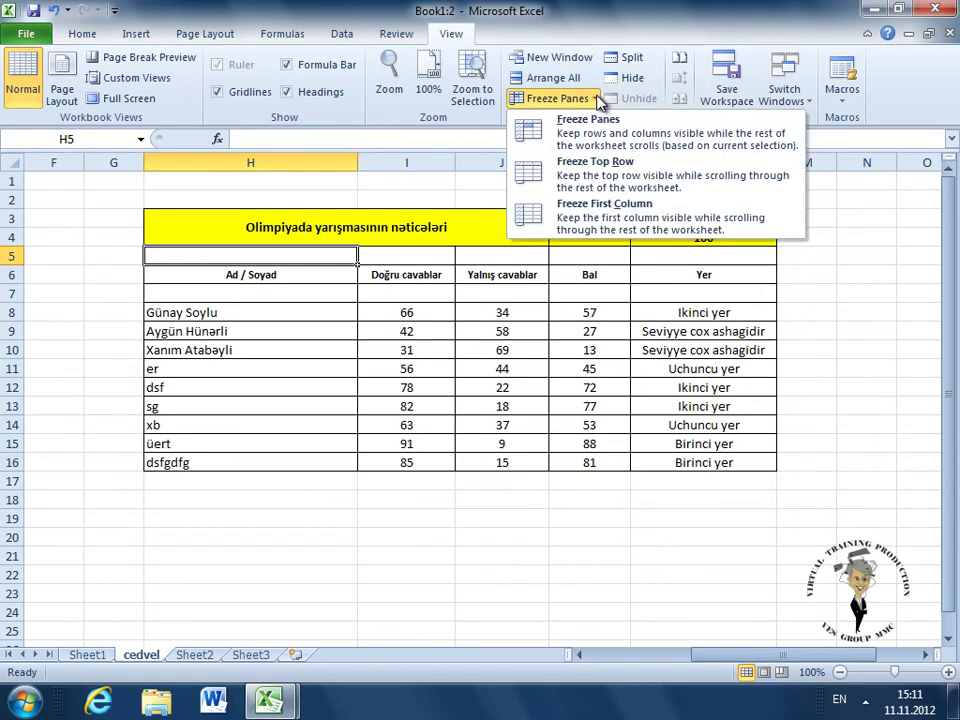
Freeze panes at H5, then select H8, H5:M24, L12 and row 5 cells
left_click(600, 146)
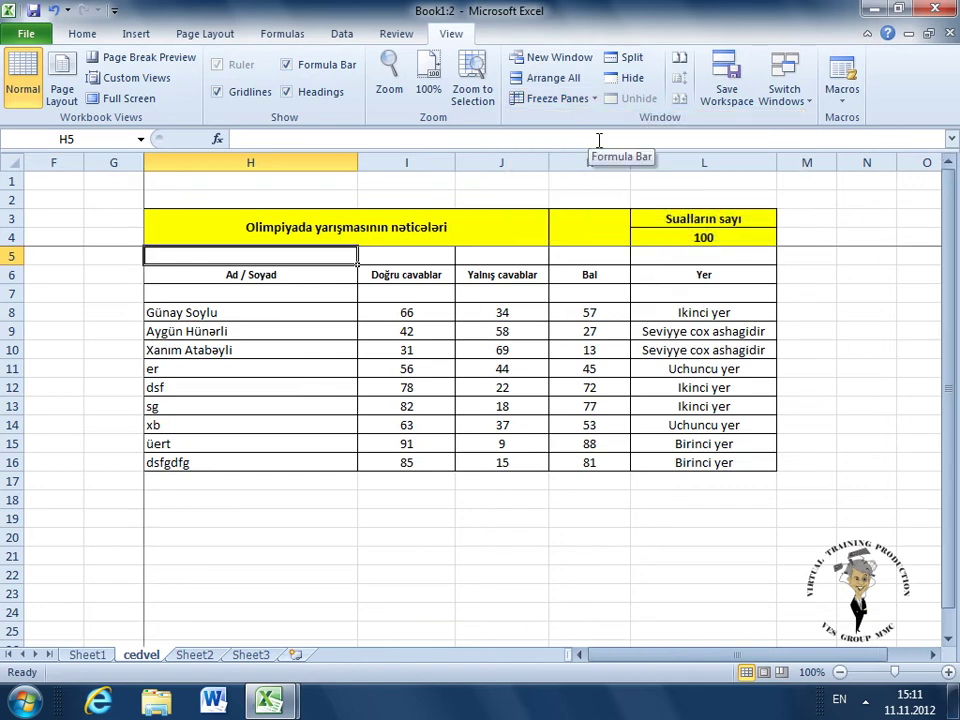
left_click(320, 311)
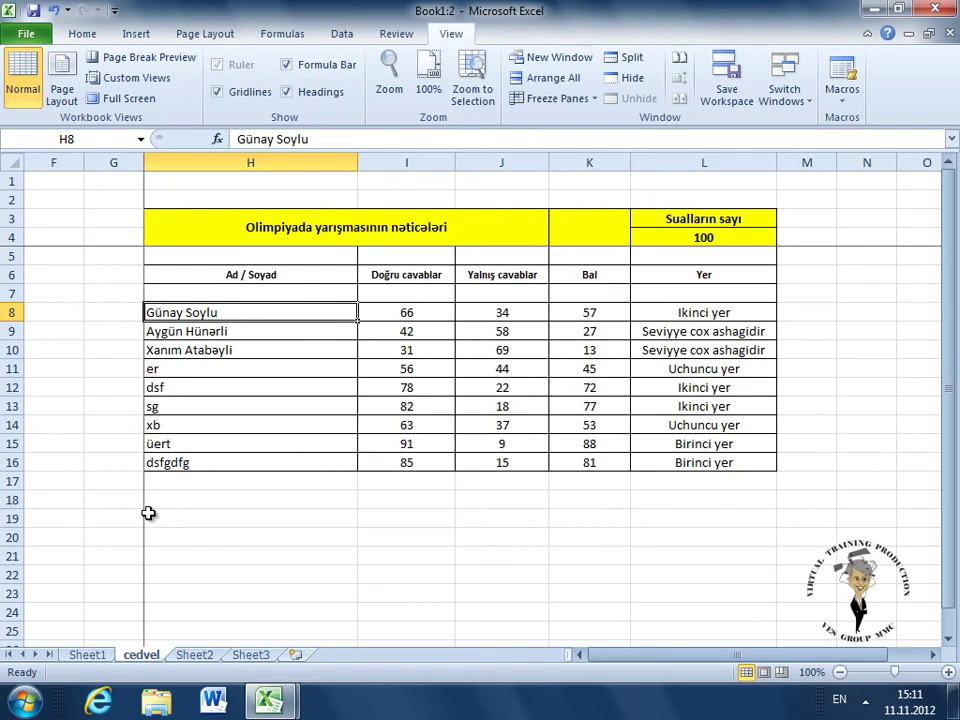
left_click(152, 254)
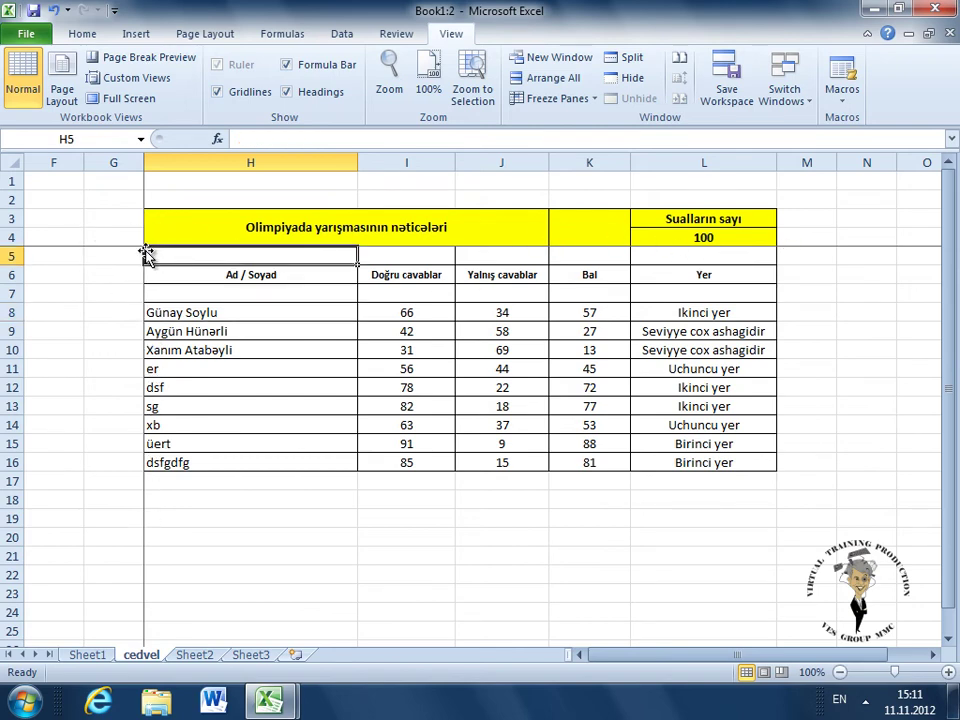
left_click_drag(222, 262, 810, 604)
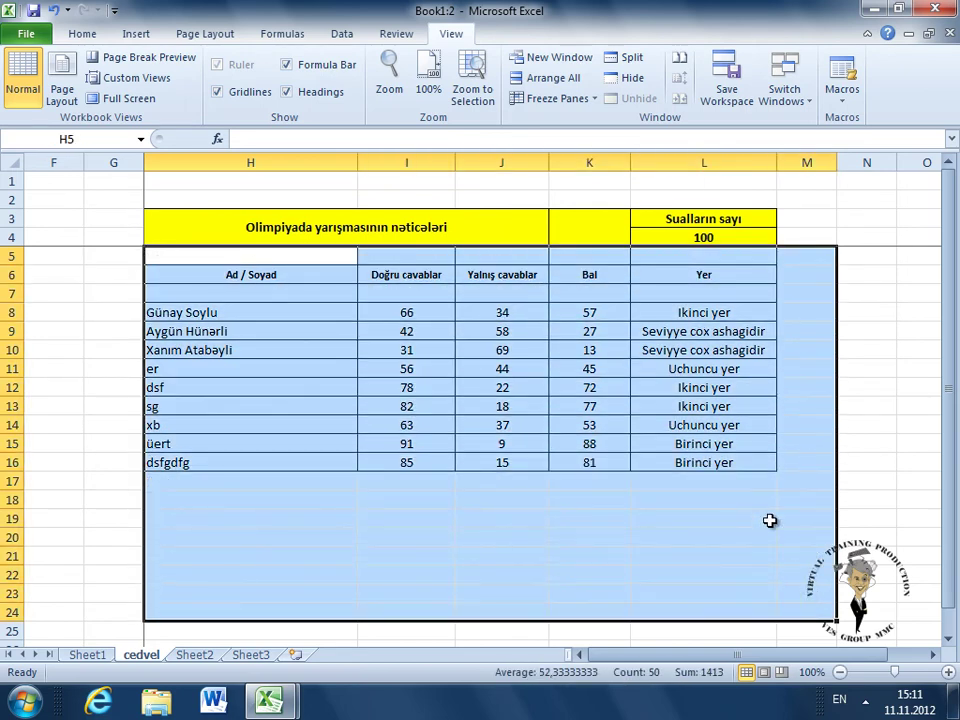
left_click(671, 388)
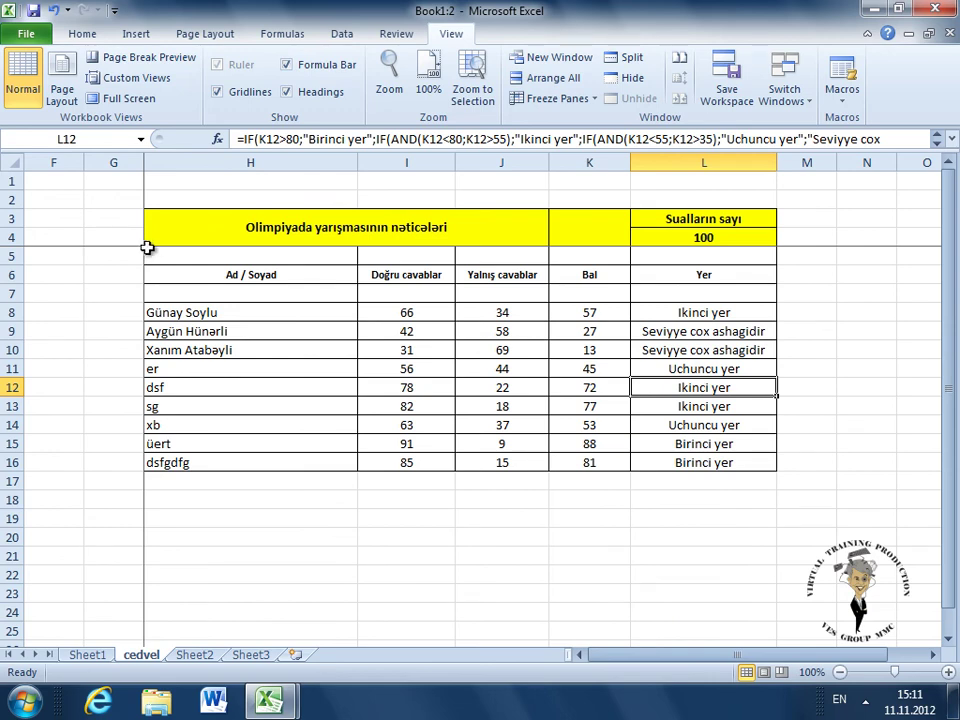
left_click_drag(200, 256, 700, 256)
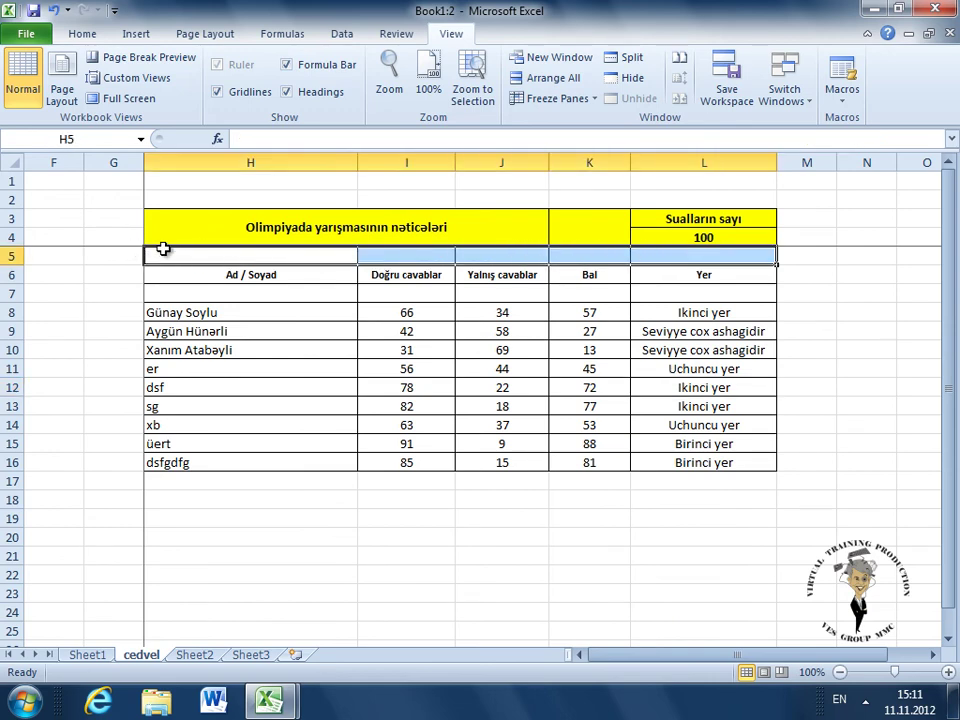
left_click_drag(253, 256, 850, 256)
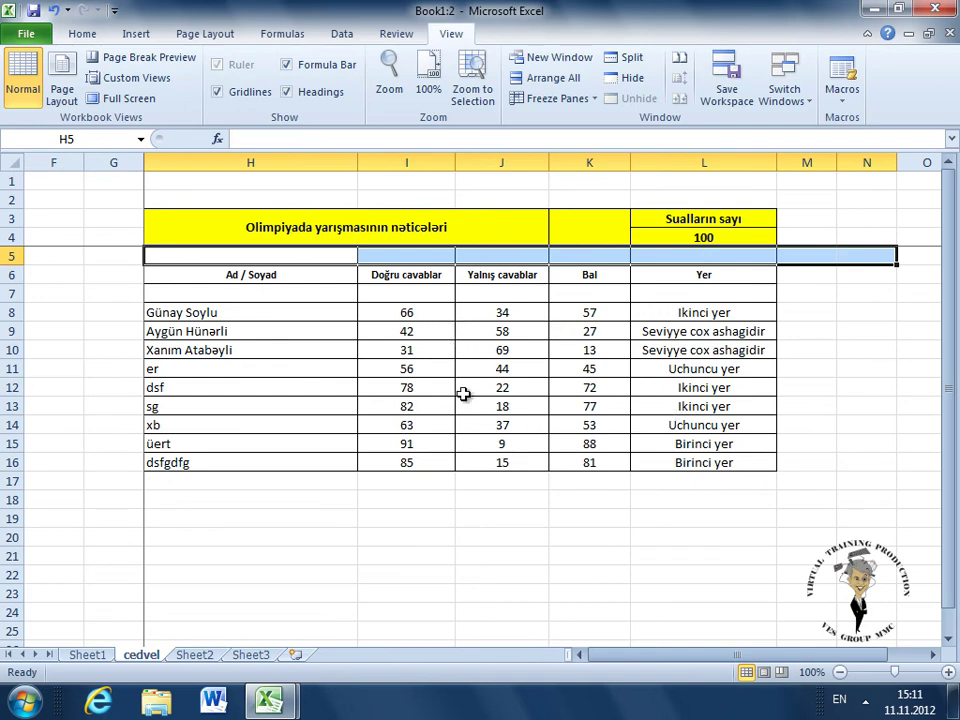
left_click(155, 254)
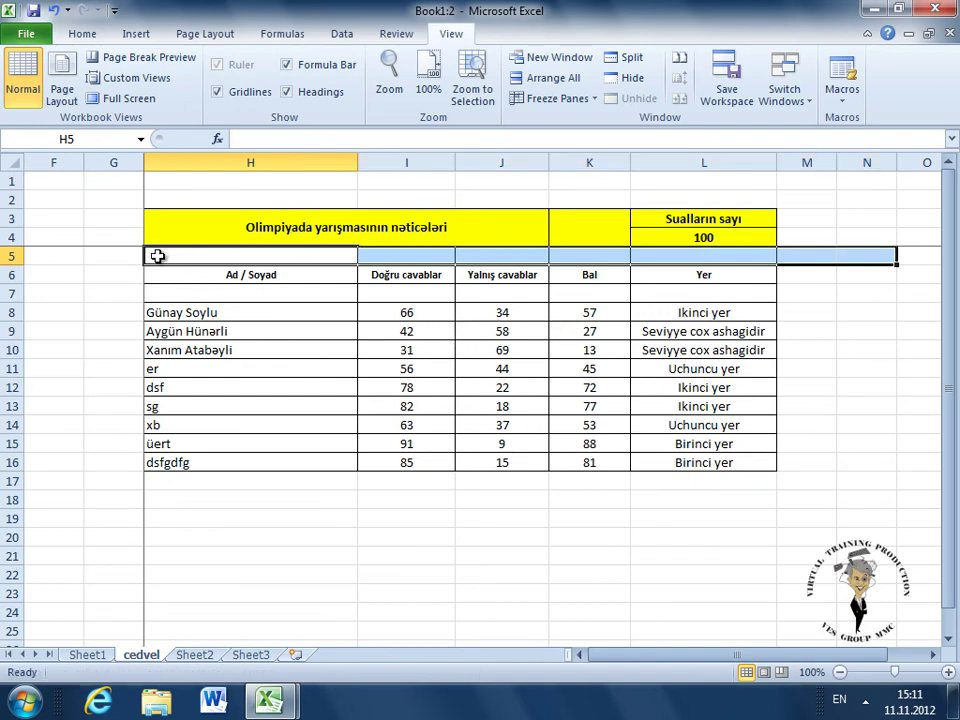
Scroll down and right to confirm rows 1–4 and columns F–G stay fixed, then reopen the freeze options
left_click(950, 638)
left_click(950, 638)
left_click(950, 638)
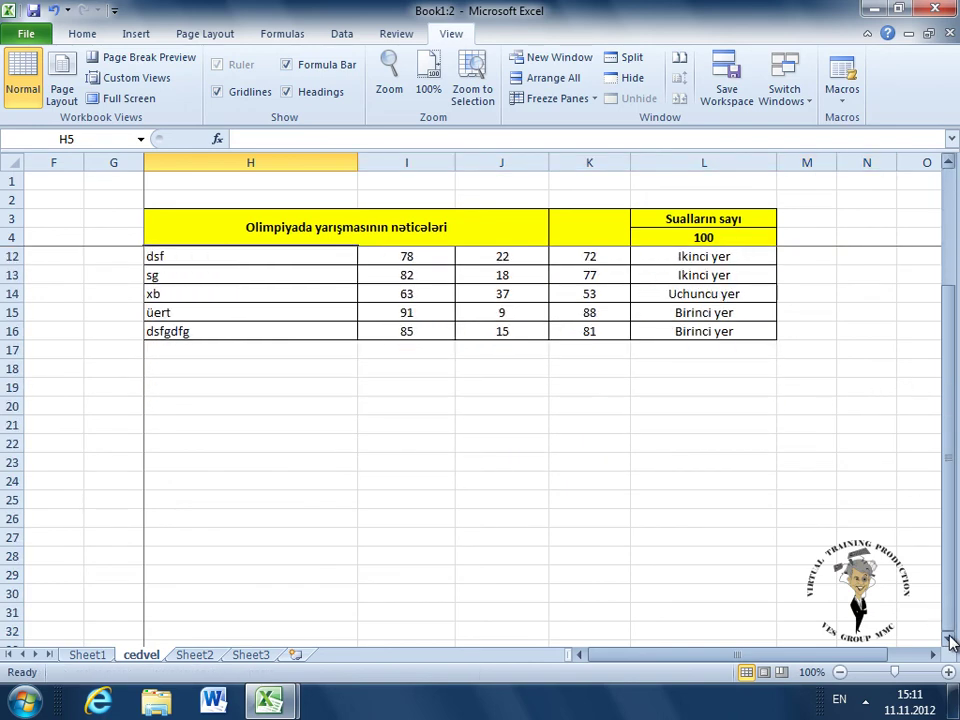
left_click(950, 638)
left_click(934, 655)
left_click(936, 655)
left_click(936, 655)
left_click(936, 655)
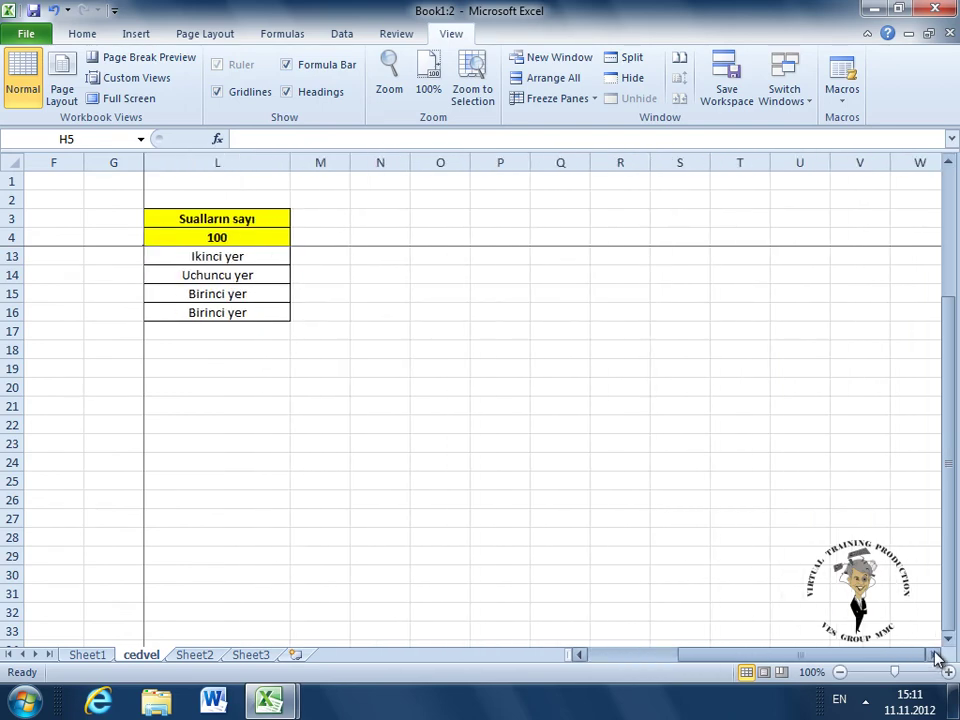
left_click(936, 655)
left_click(936, 655)
left_click(936, 655)
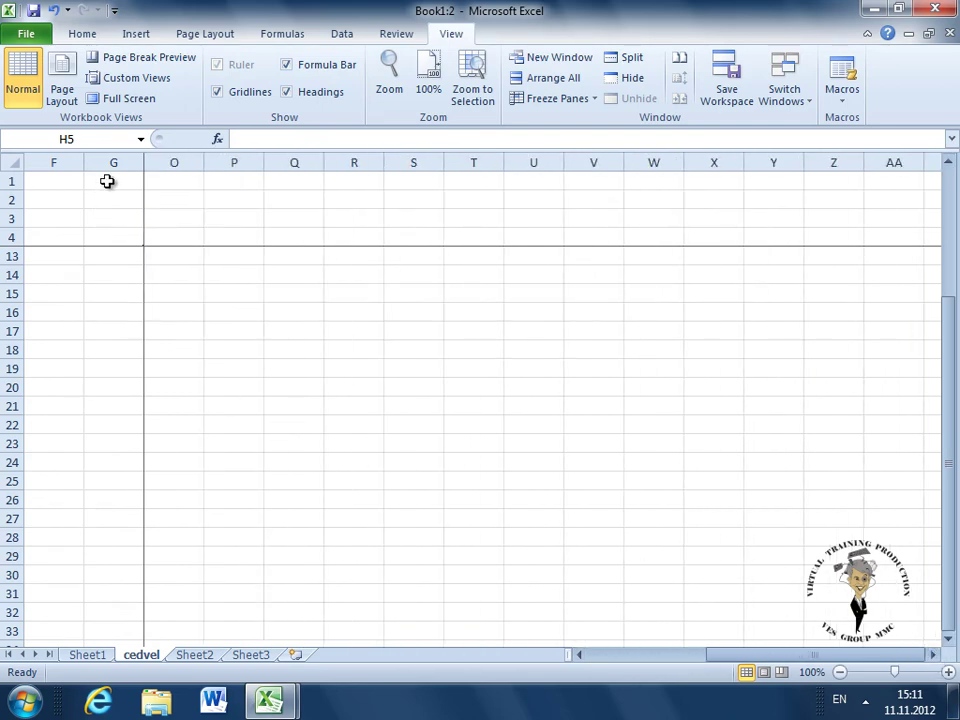
mouse_move(107, 180)
left_mouse_down()
mouse_move(107, 550)
mouse_move(49, 551)
left_mouse_up()
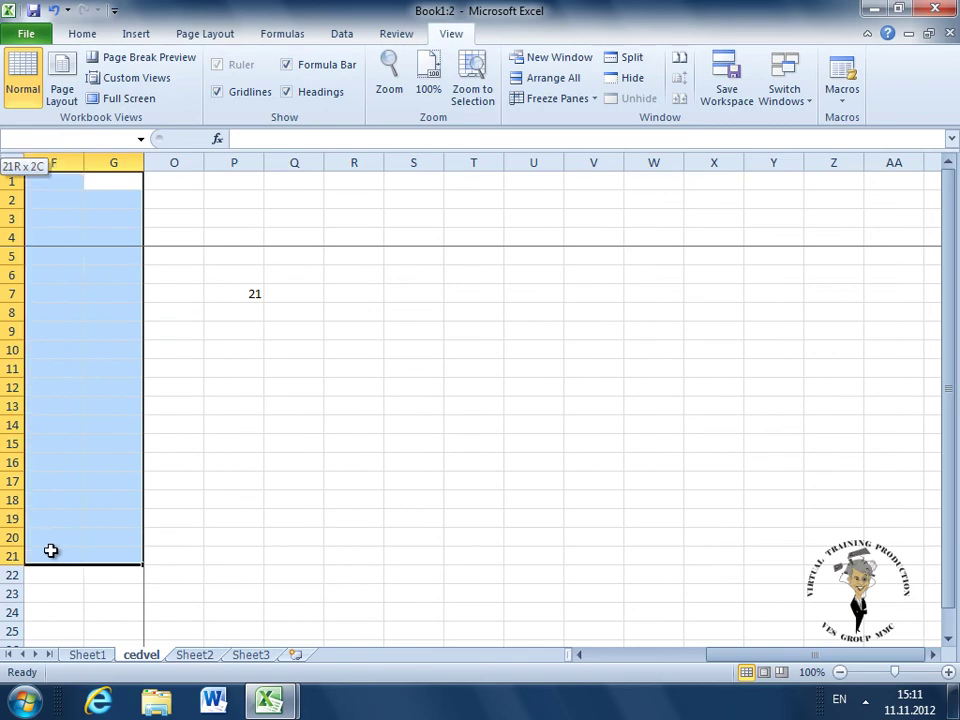
left_click_drag(144, 244, 479, 163)
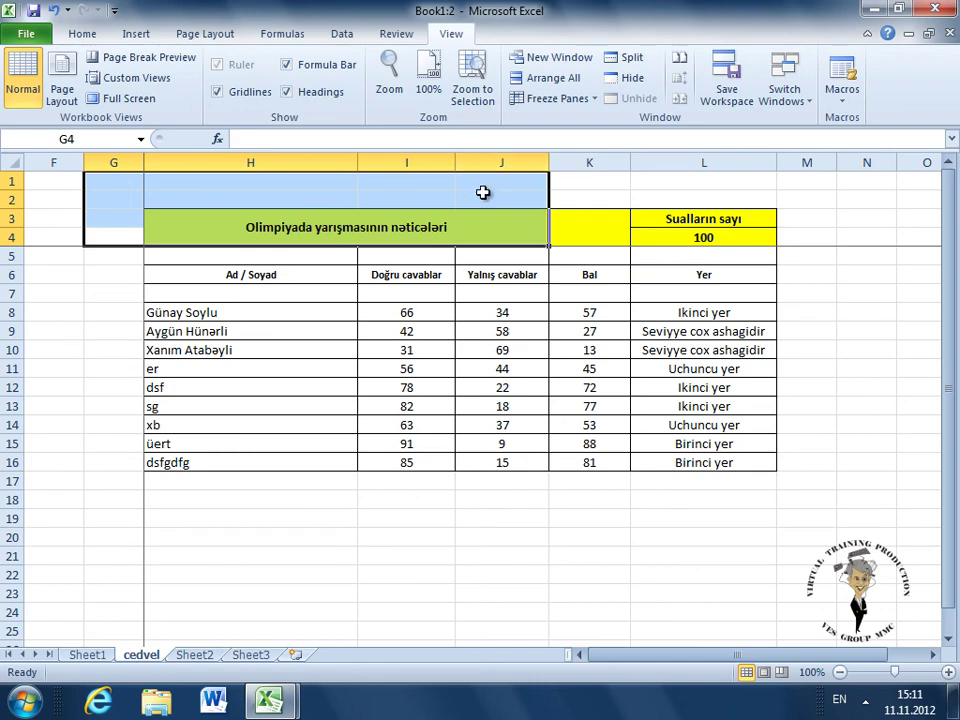
left_click(561, 197)
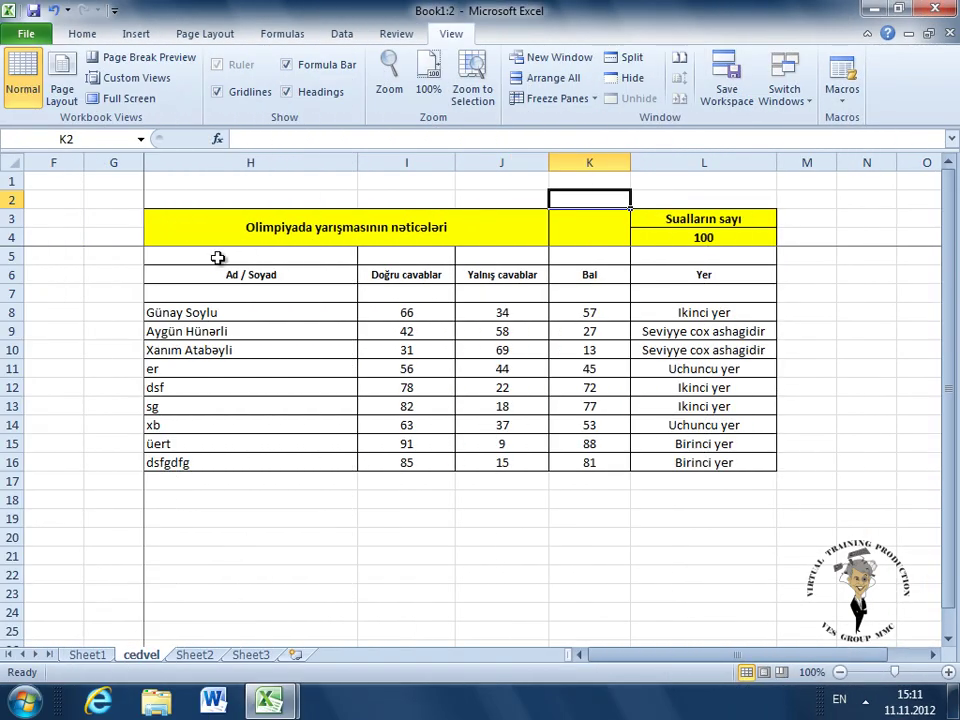
left_click(217, 257)
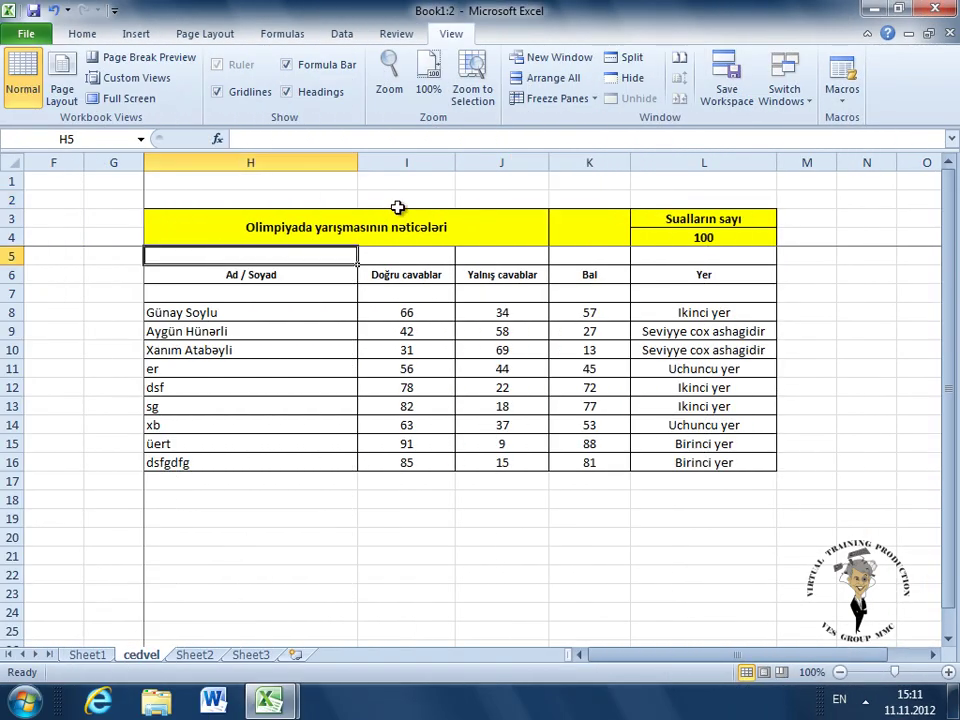
left_click(588, 100)
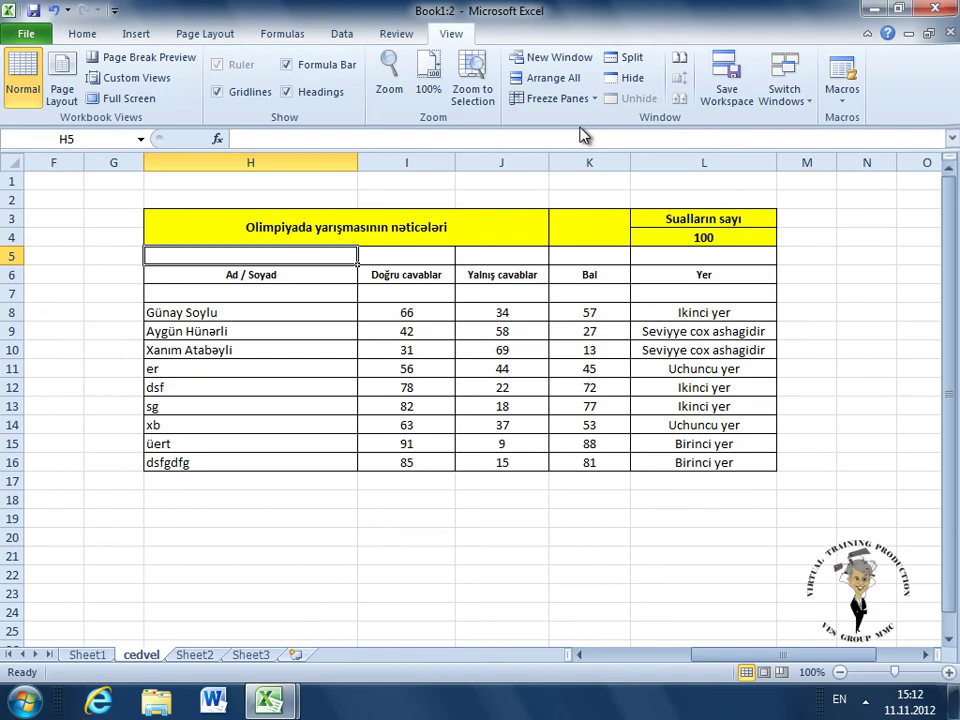
Apply Freeze First Column and scroll sideways to confirm column F stays fixed
left_click(591, 104)
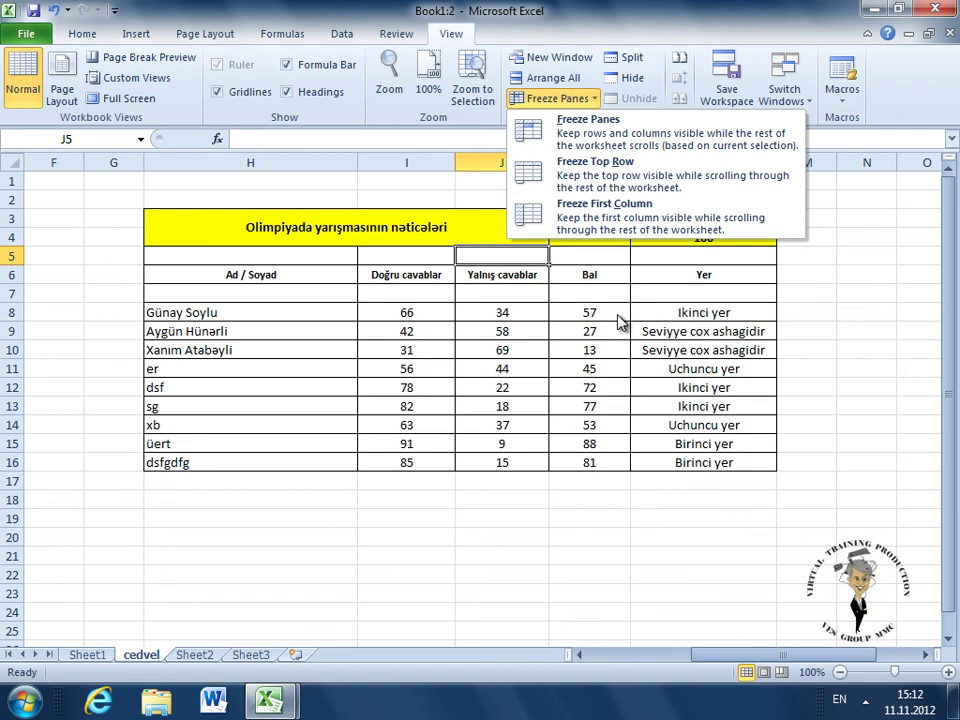
left_click(593, 214)
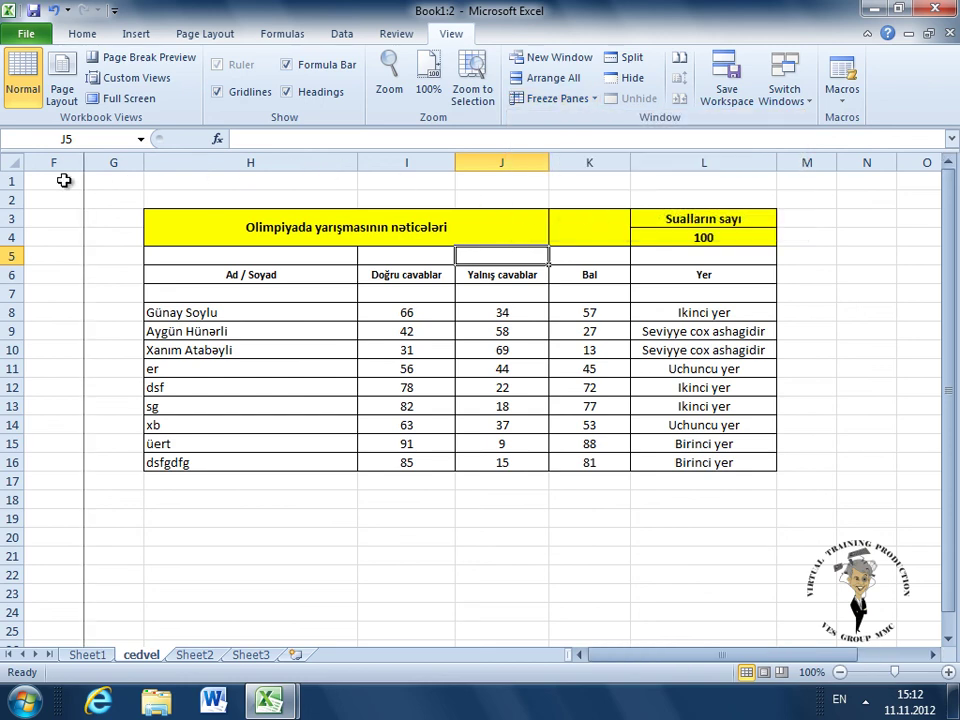
left_click_drag(63, 180, 68, 561)
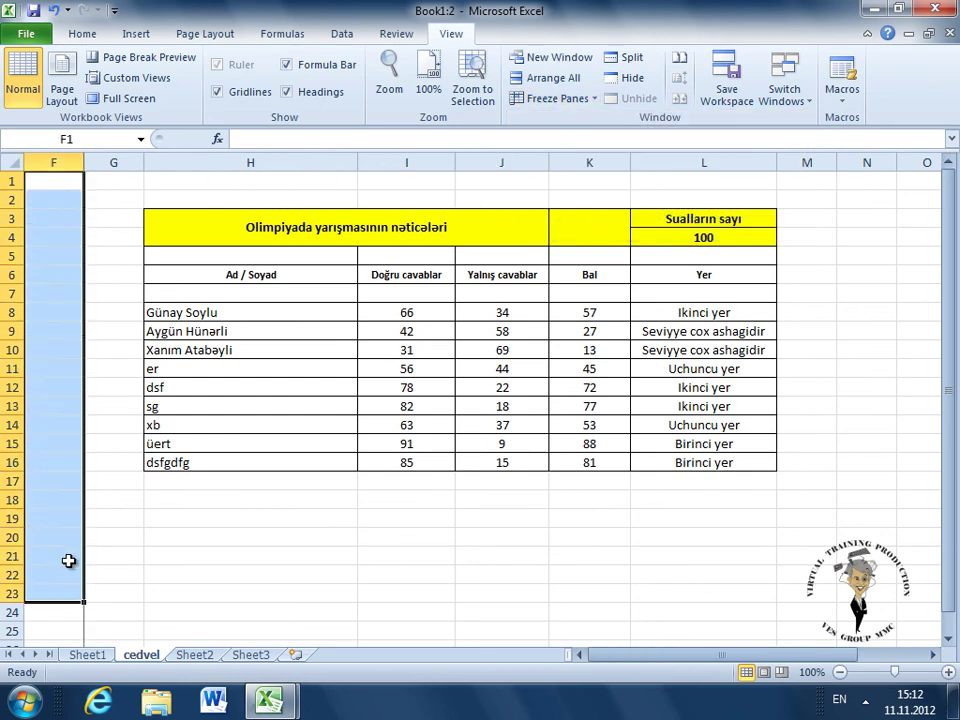
left_click(110, 462)
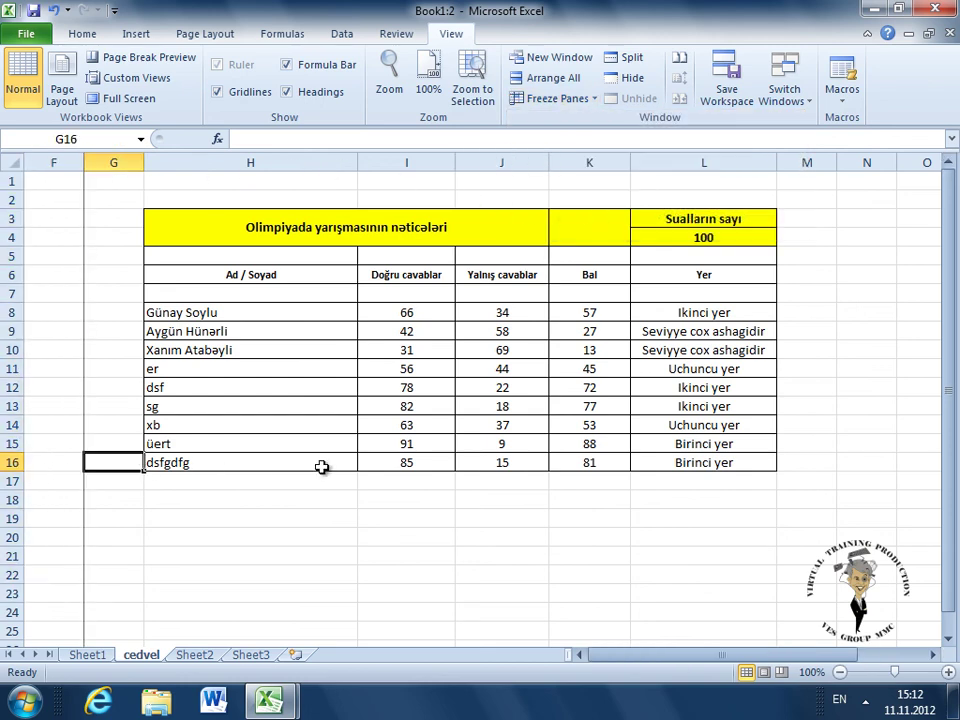
left_click(932, 655)
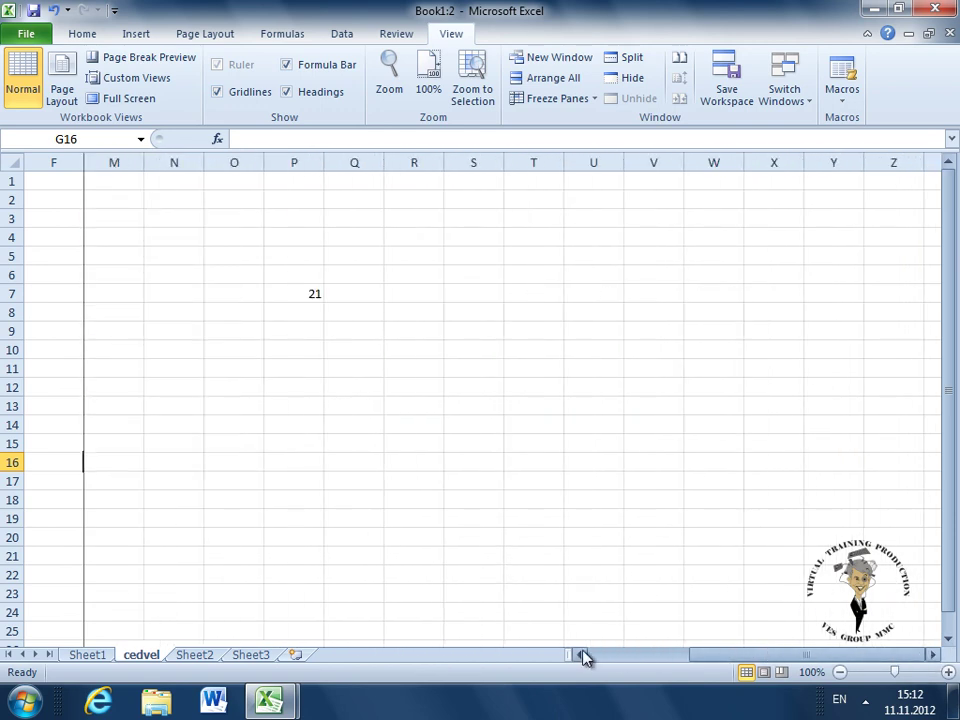
left_click(582, 655)
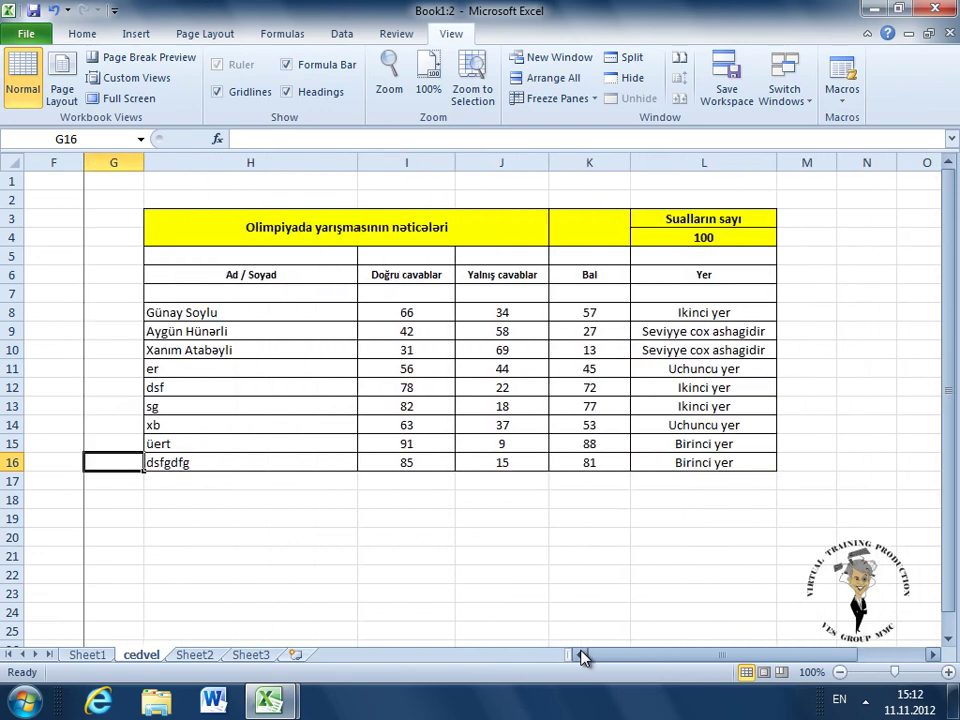
left_click(380, 222)
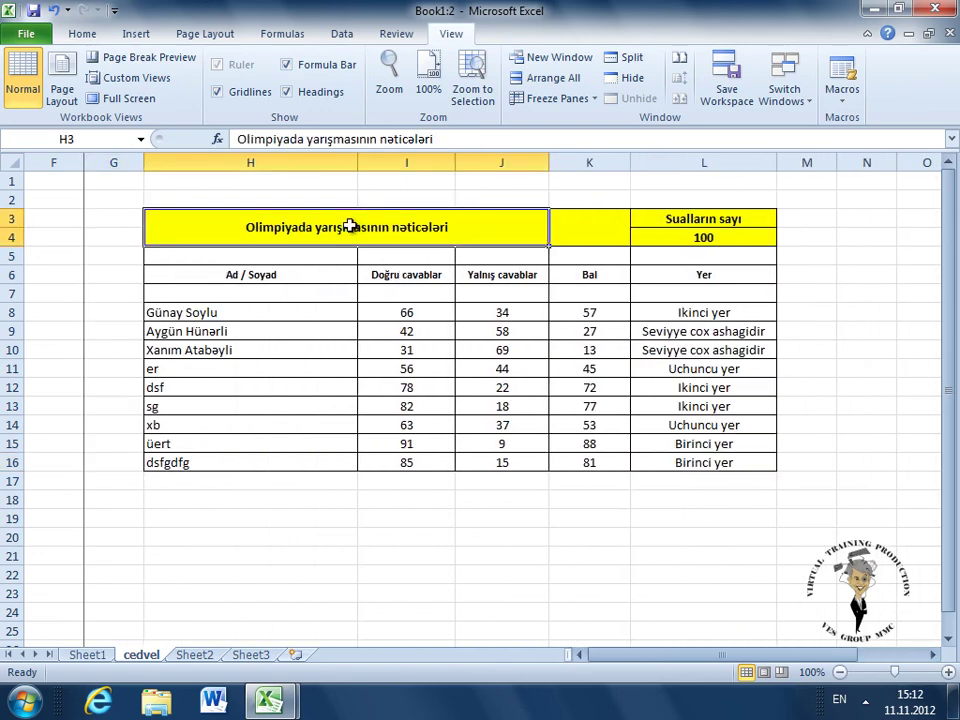
Apply Freeze Top Row and scroll down to confirm row 1 stays in place
left_click(587, 99)
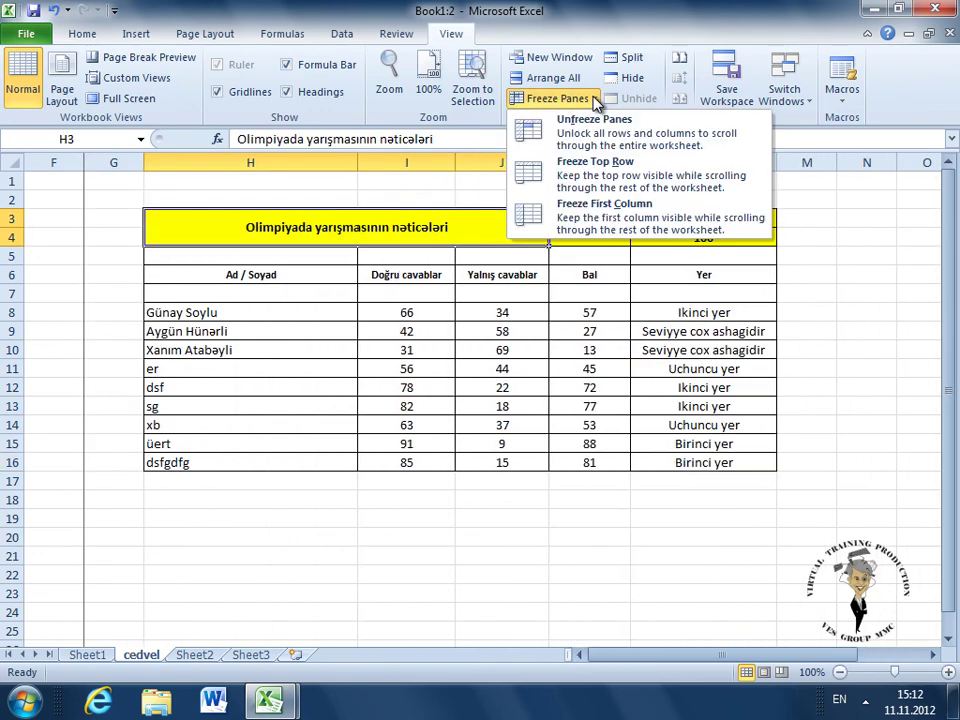
left_click(642, 178)
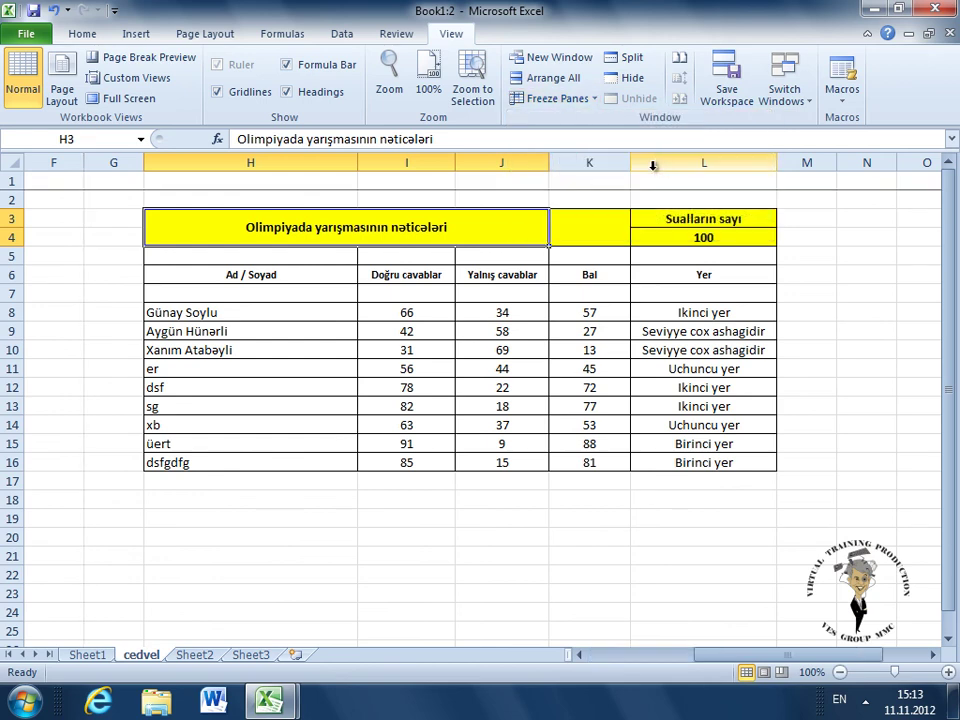
left_click_drag(37, 183, 797, 189)
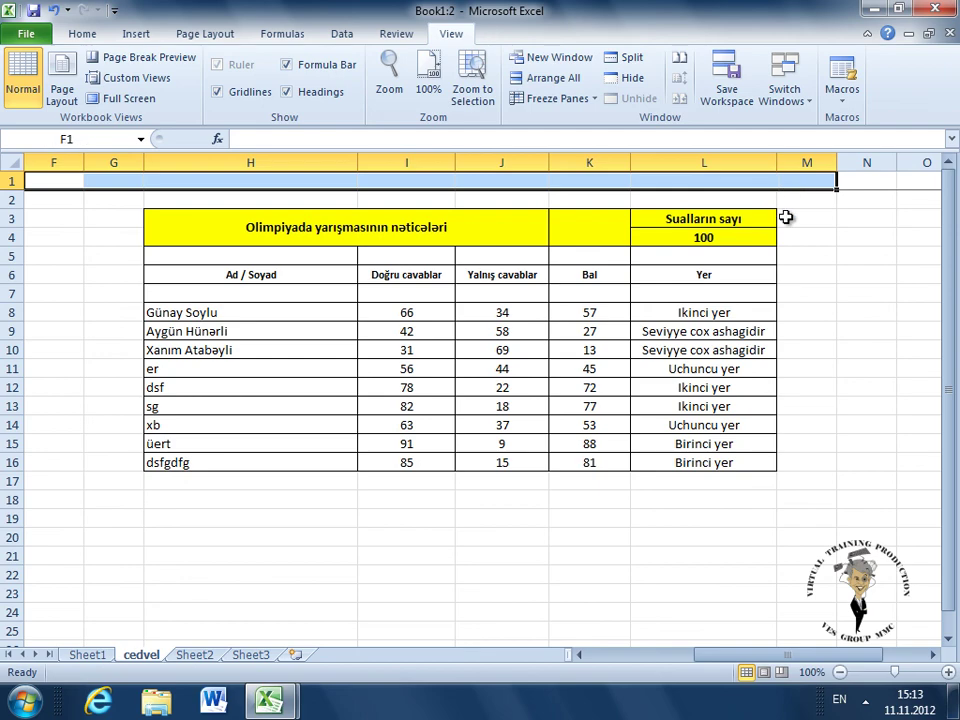
left_click(948, 638)
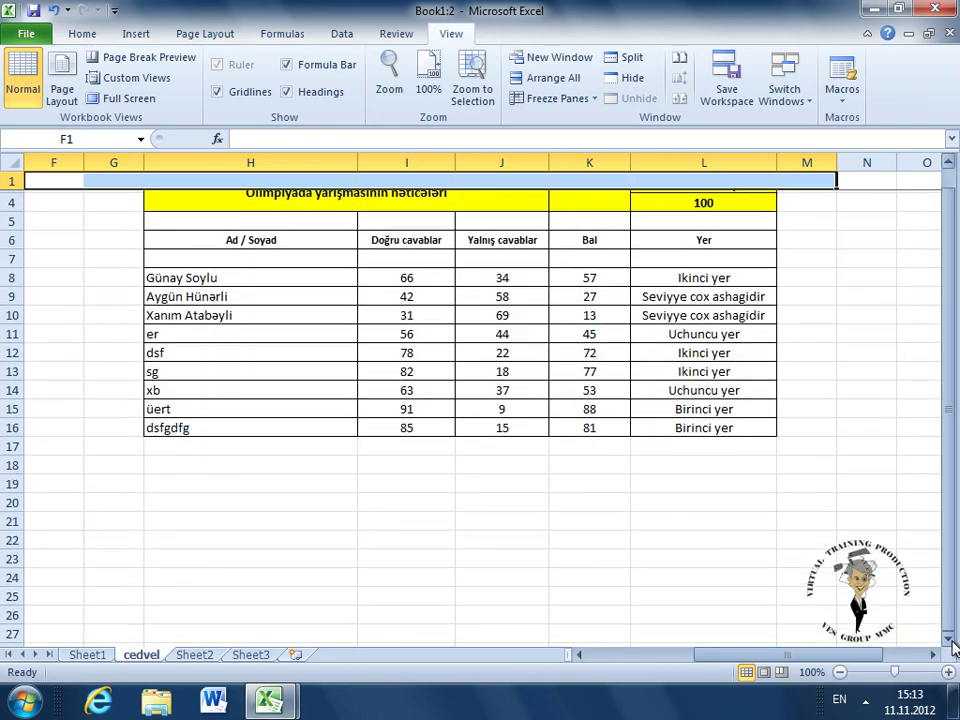
left_click(950, 640)
left_click(950, 640)
left_click(950, 640)
left_click(950, 640)
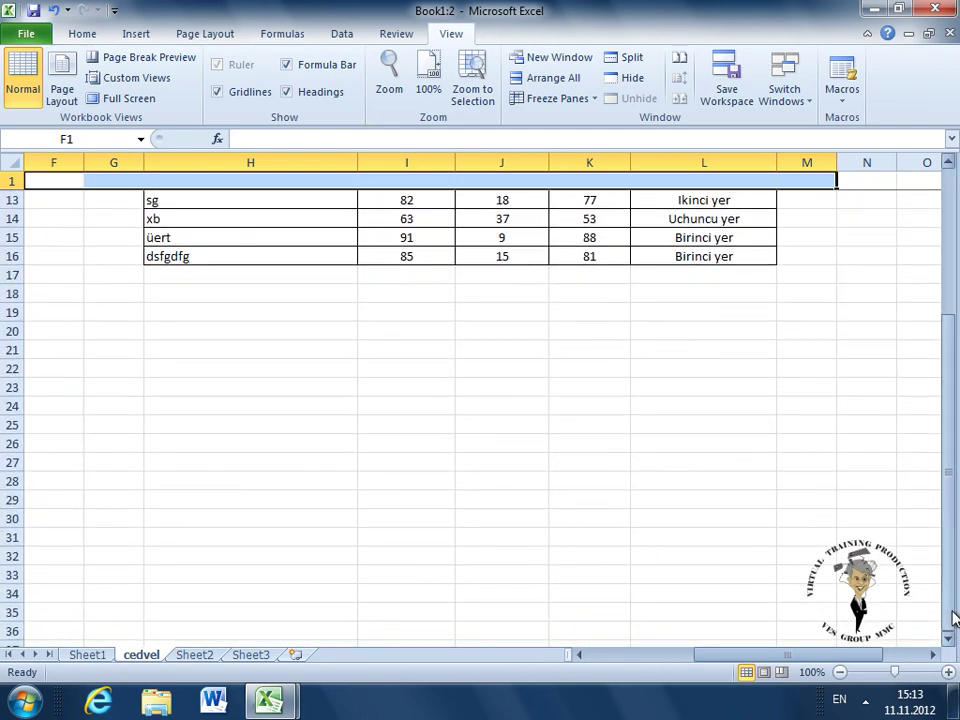